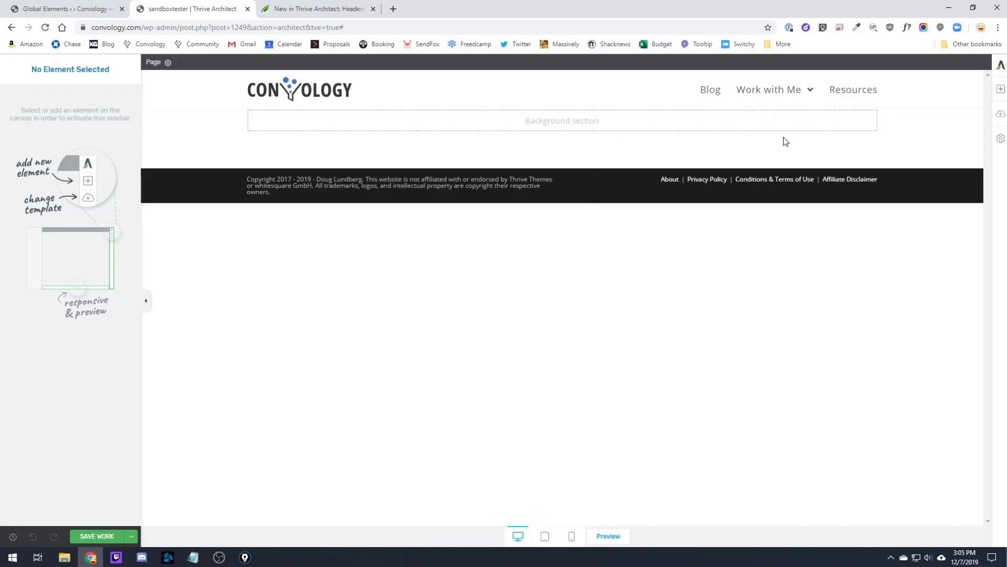
Add a Background Section below the first and give it a red gradient background
left_click(1000, 89)
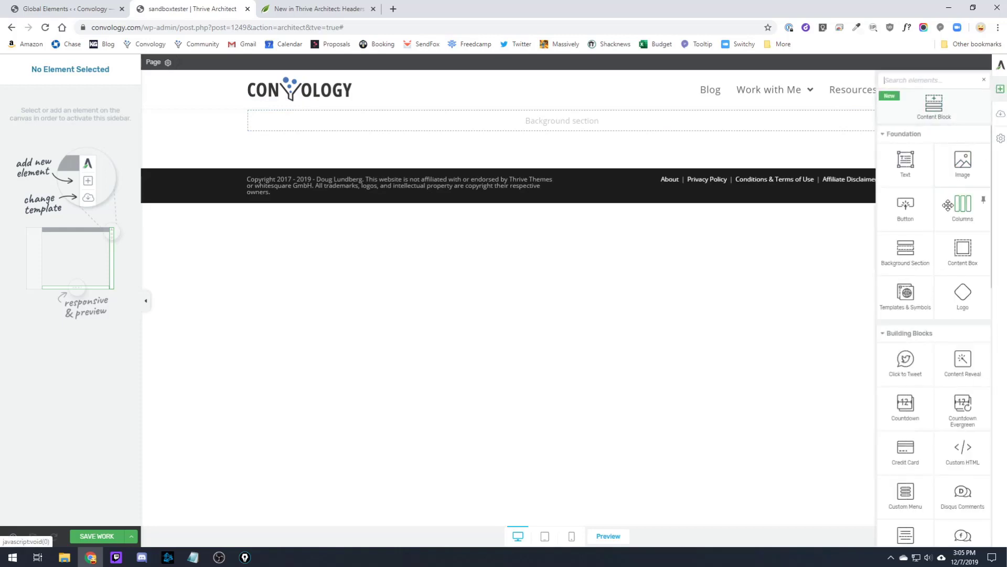
left_click_drag(916, 272, 616, 140)
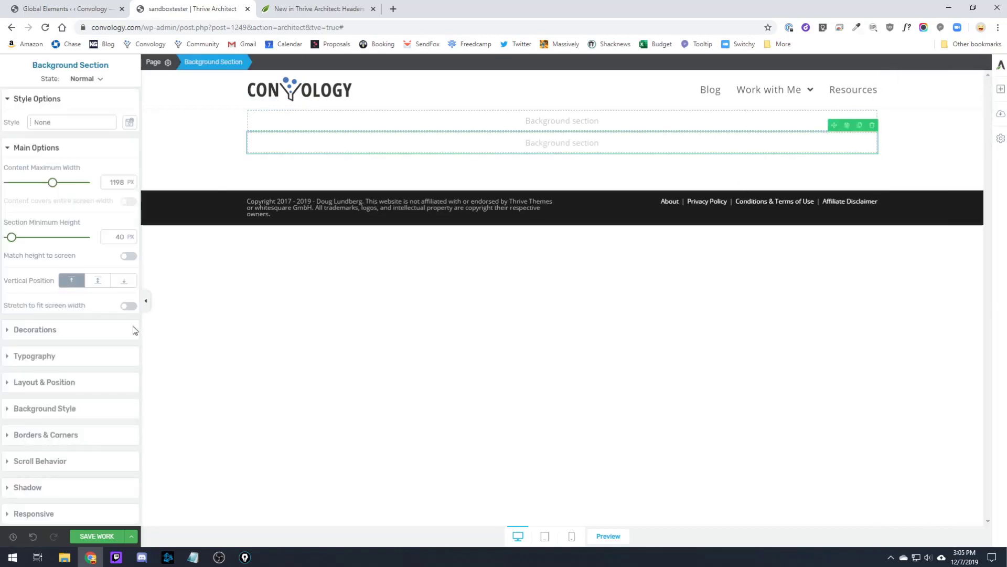
left_click(46, 415)
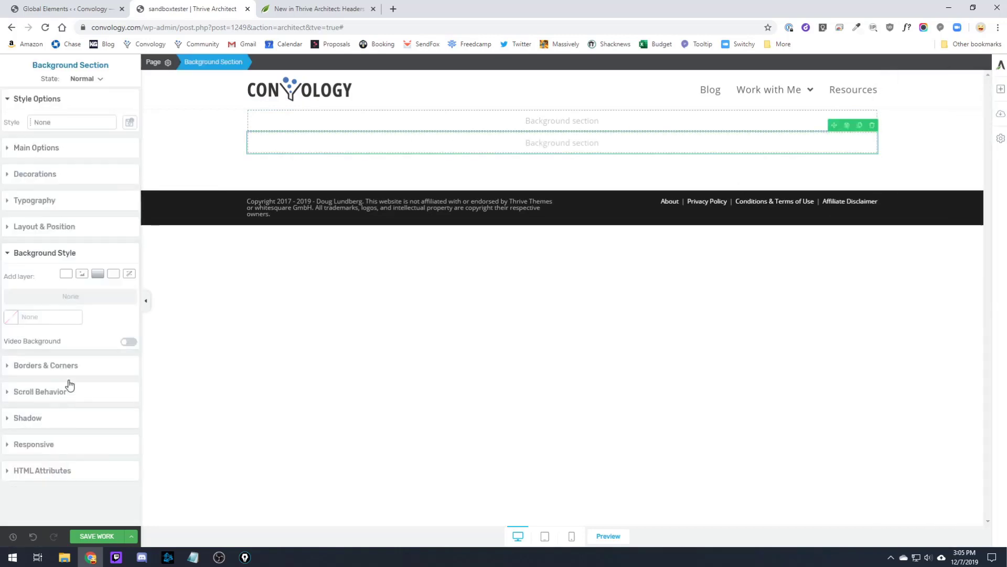
left_click(95, 274)
left_click(84, 334)
left_click(166, 417)
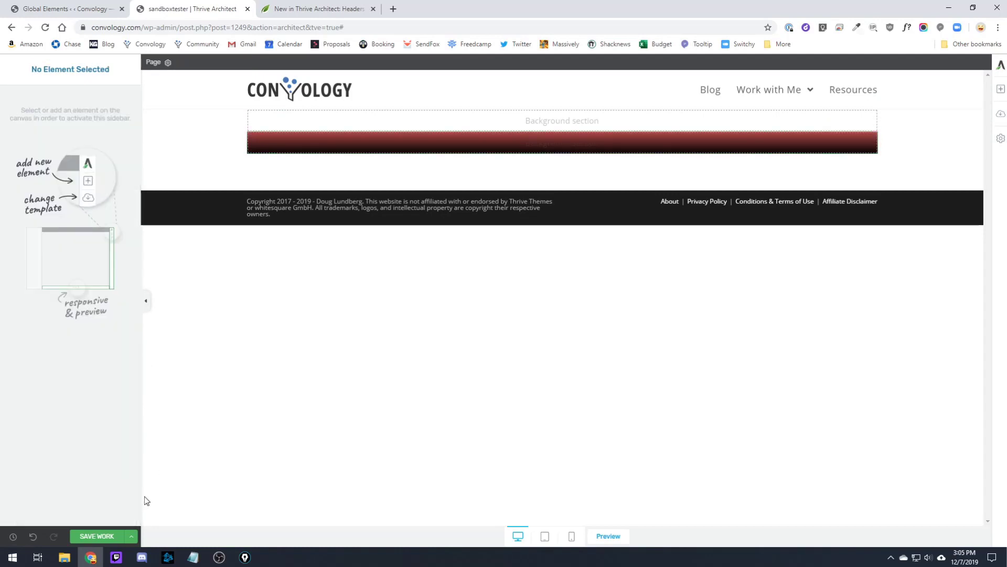
Delete the empty background section and the red gradient section
mouse_move(783, 92)
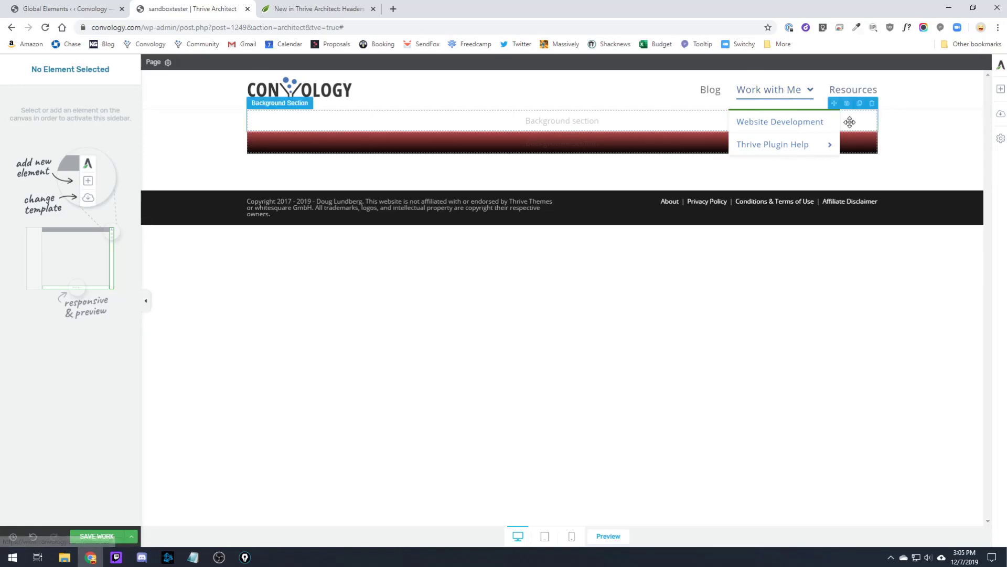
left_click(873, 107)
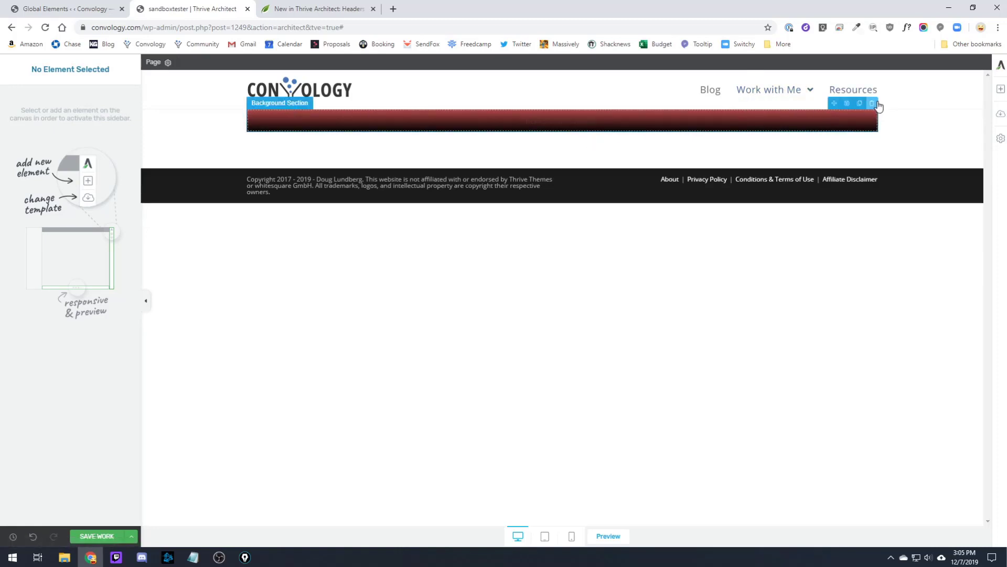
left_click(873, 103)
mouse_move(801, 120)
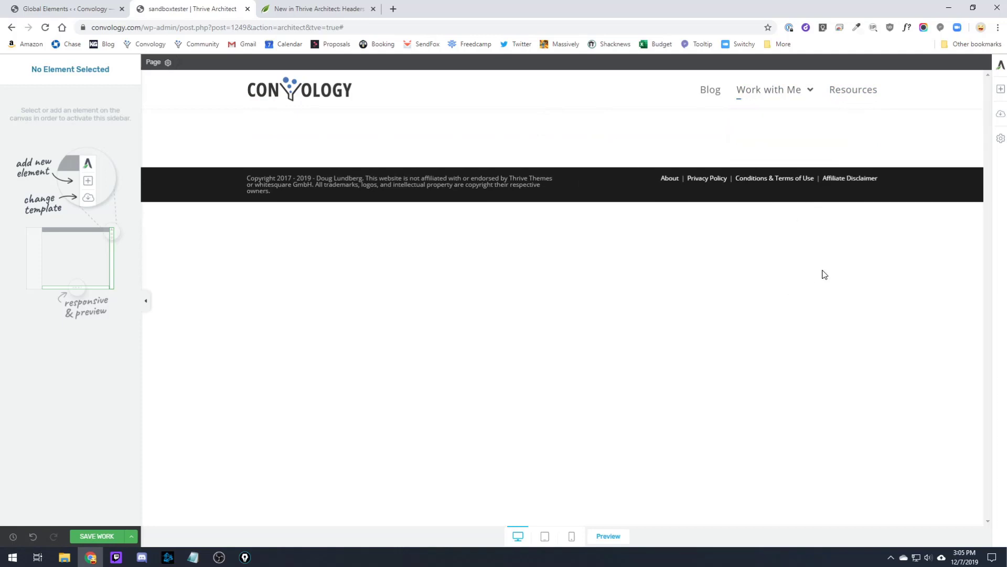
Search the elements list for 'header' and 'foot', then clear the search and close the list
left_click(1000, 90)
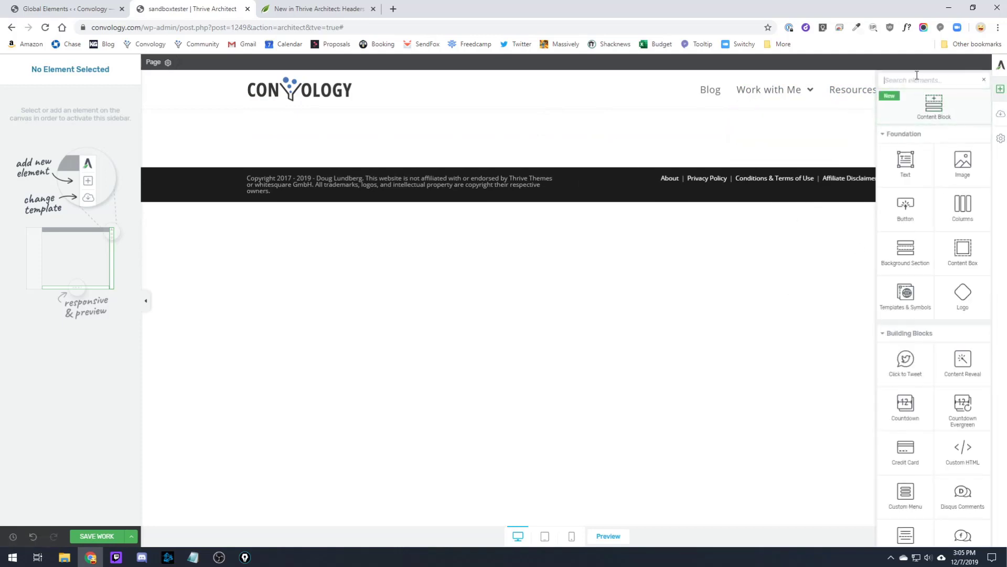
type("header")
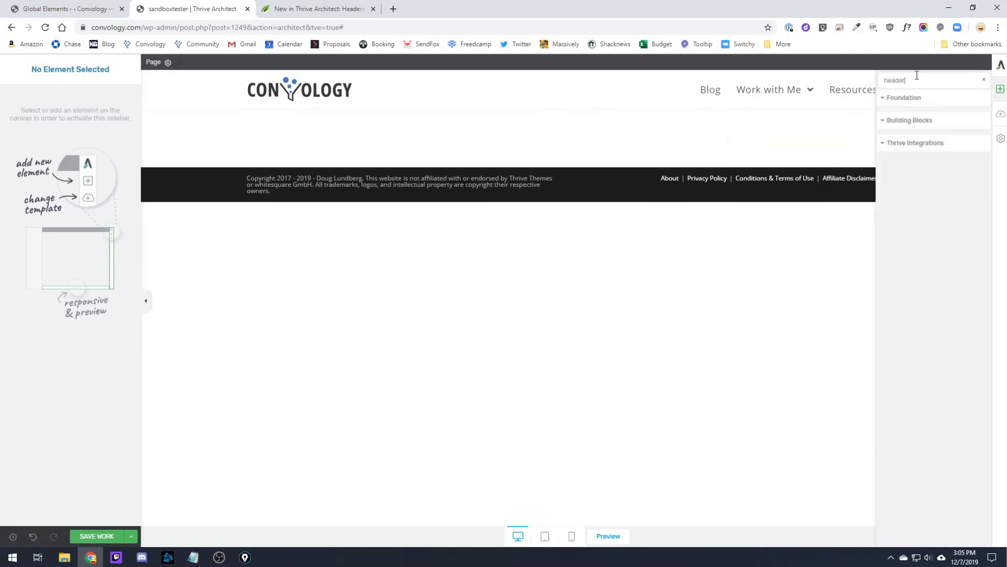
key("ctrl+a")
type("foot")
left_click(984, 80)
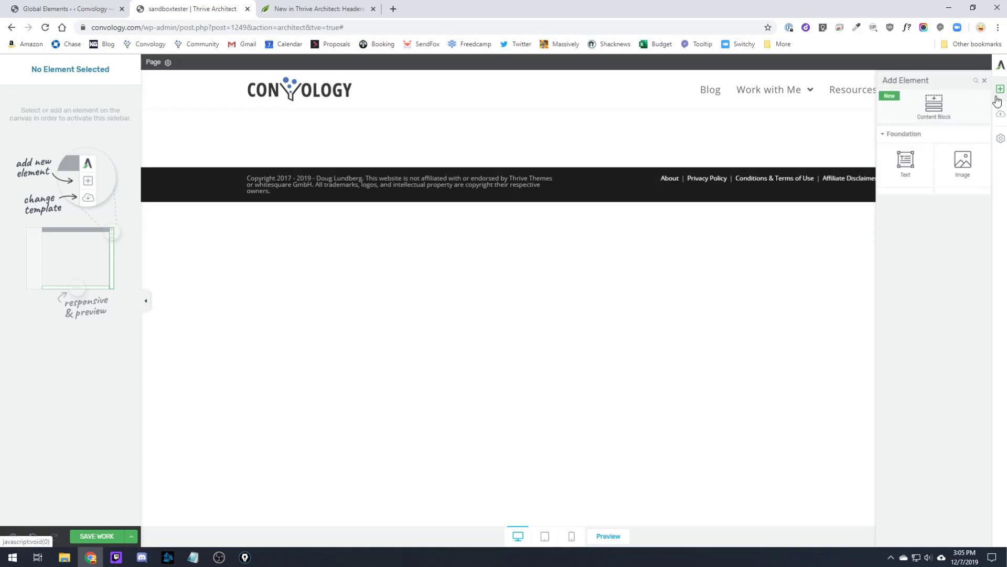
left_click(1000, 88)
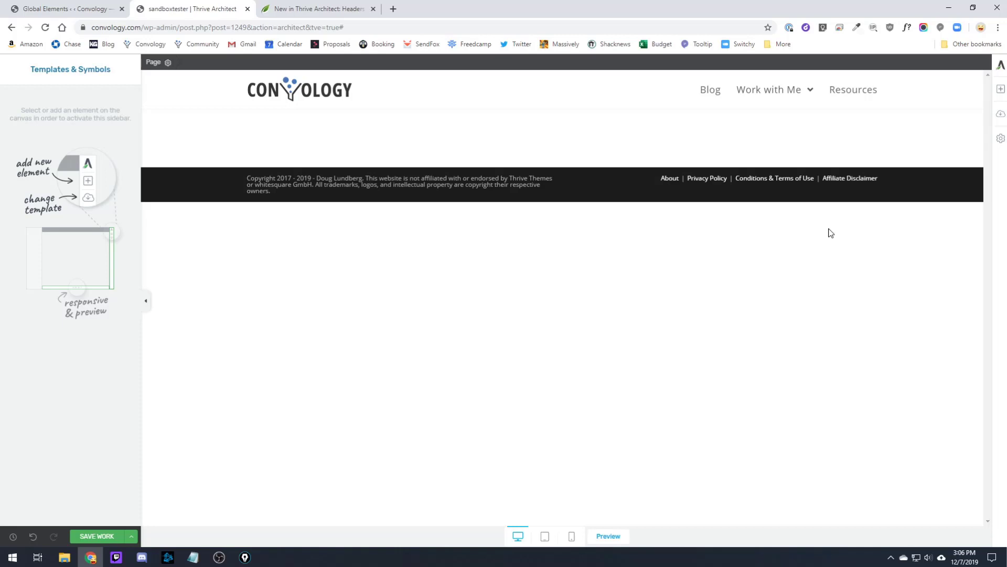
Apply the Blank Page template from the legacy Blank set to the sandboxtester page
left_click(1000, 114)
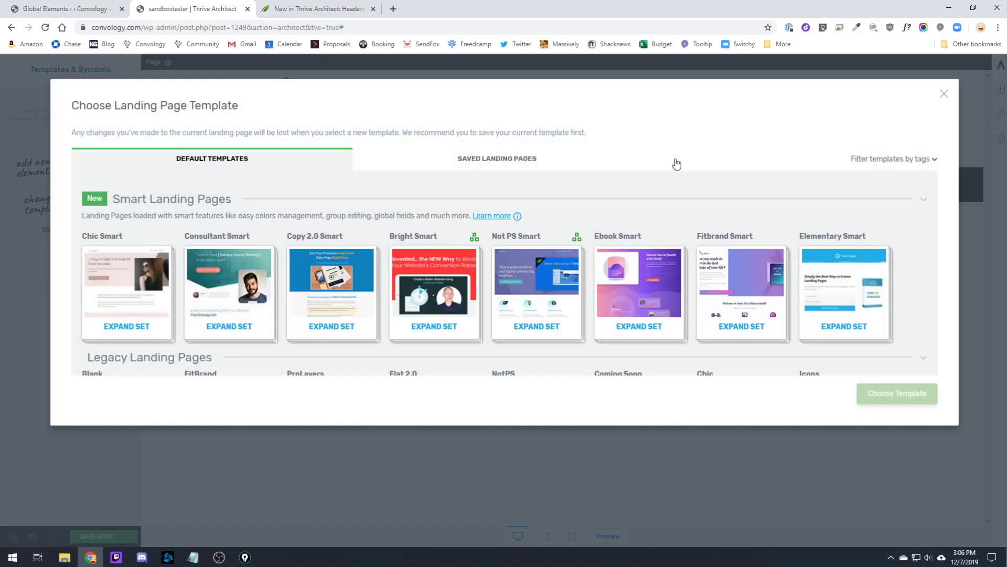
left_click(944, 94)
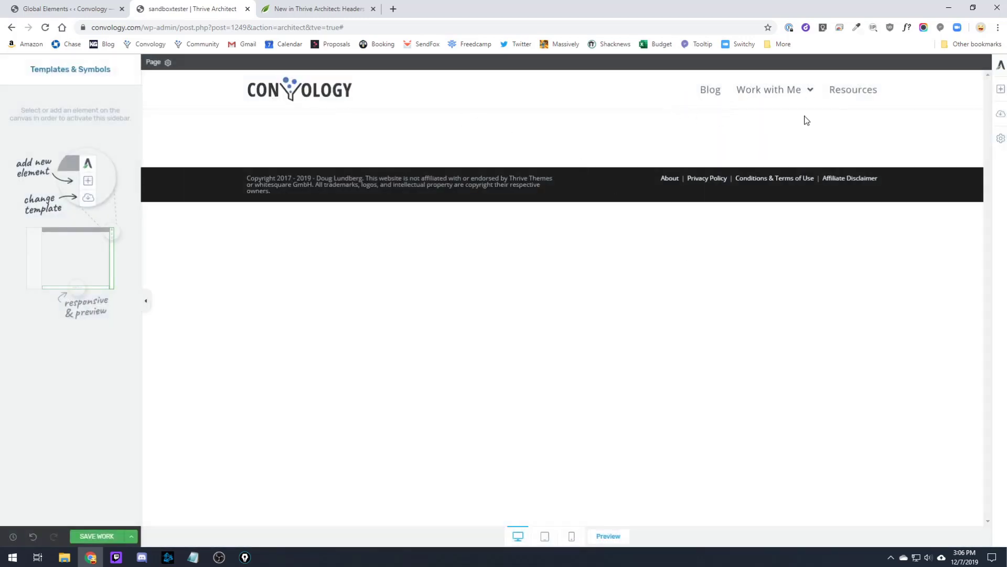
left_click(1001, 115)
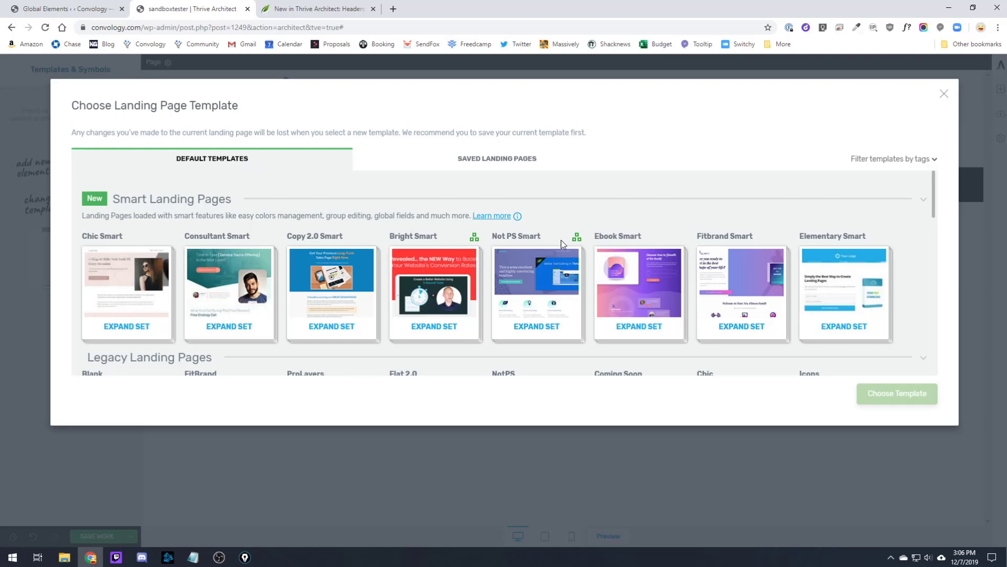
scroll(593, 297, "down", 3)
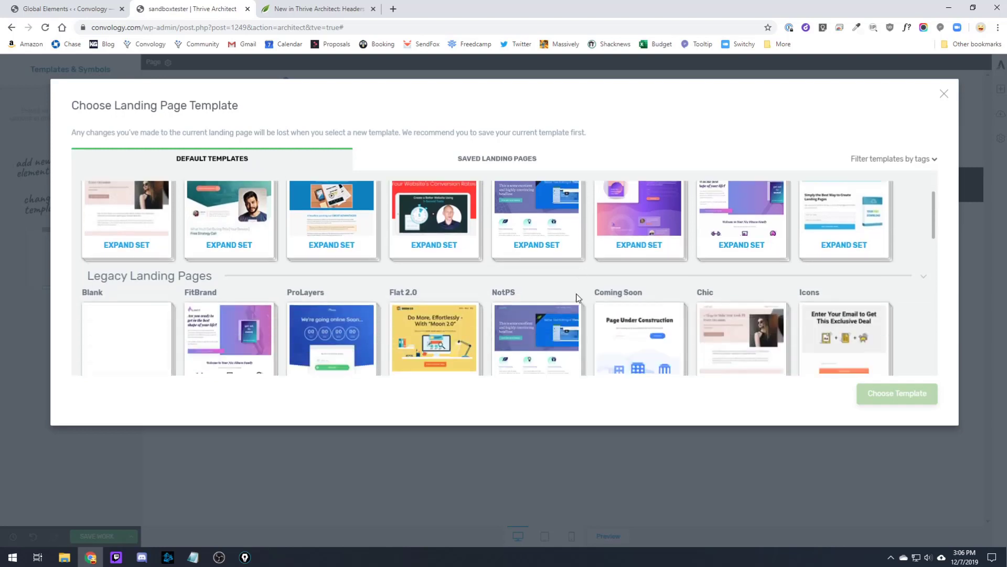
scroll(277, 285, "up", 3)
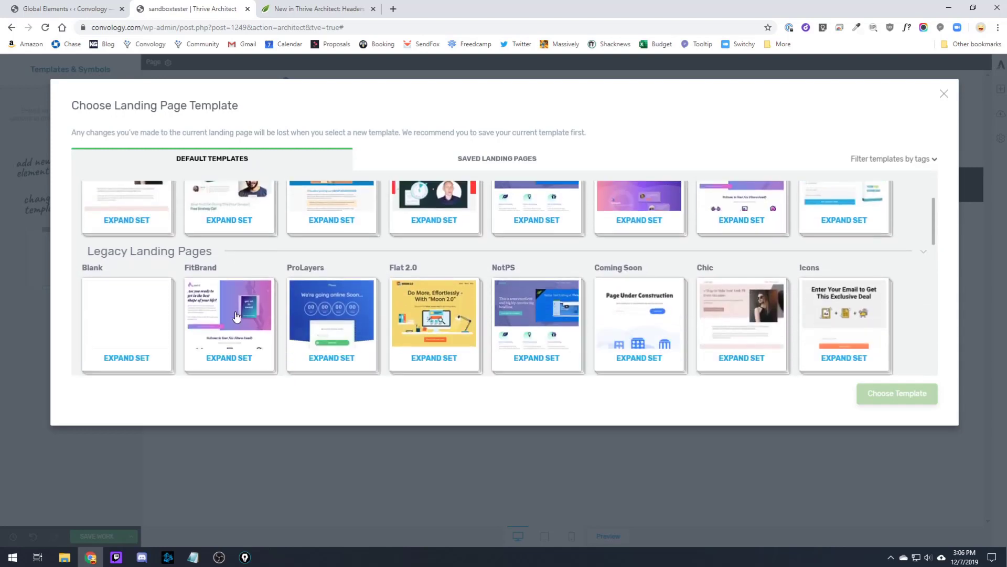
scroll(209, 287, "down", 3)
left_click(132, 288)
left_click(135, 258)
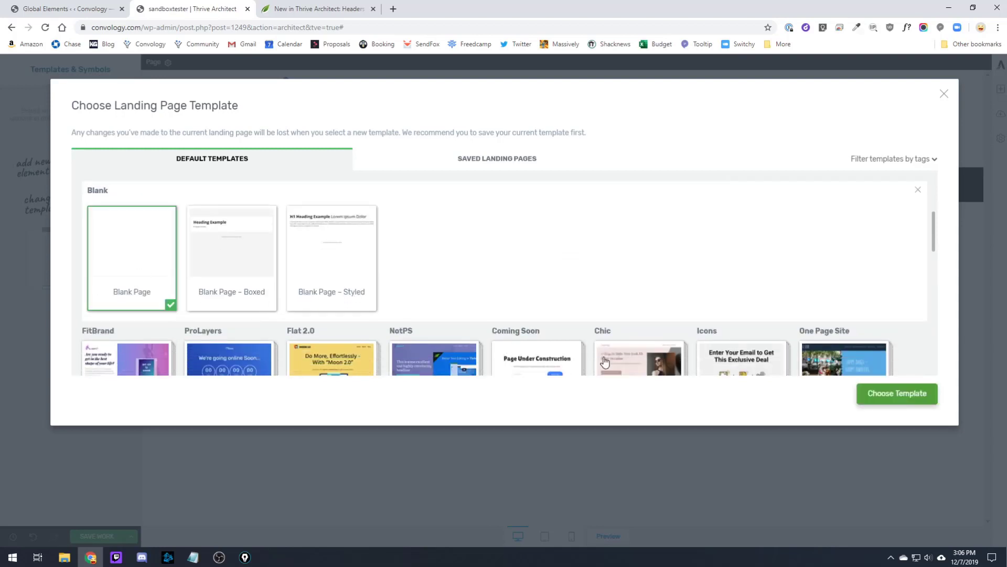
left_click(895, 396)
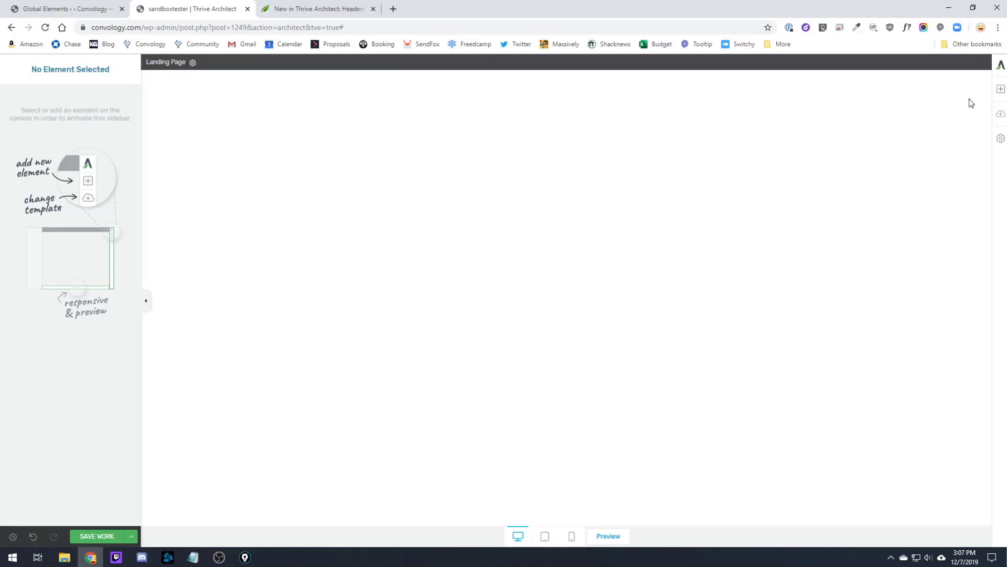
Open the Global settings and start choosing a header for the landing page
left_click(1000, 89)
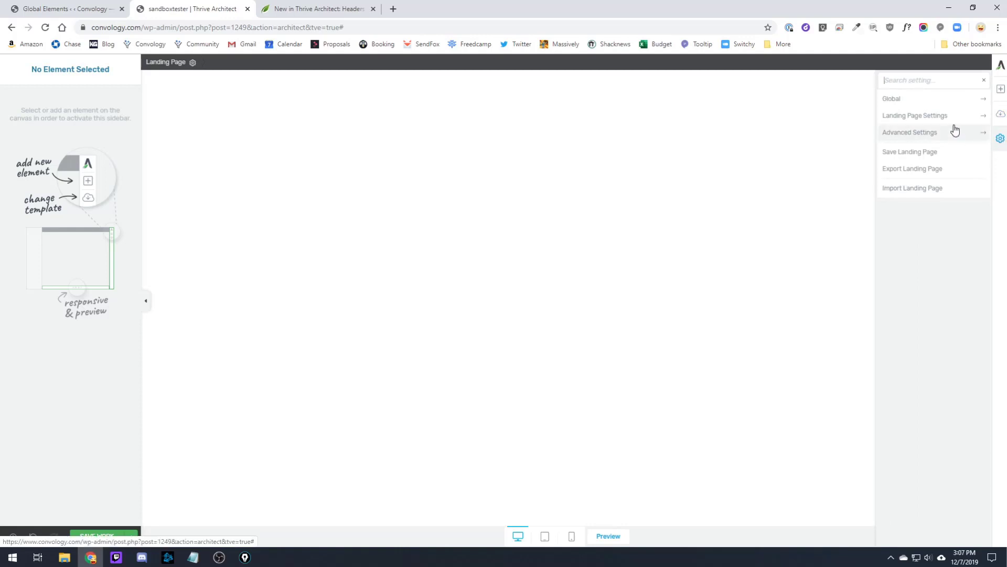
left_click(930, 98)
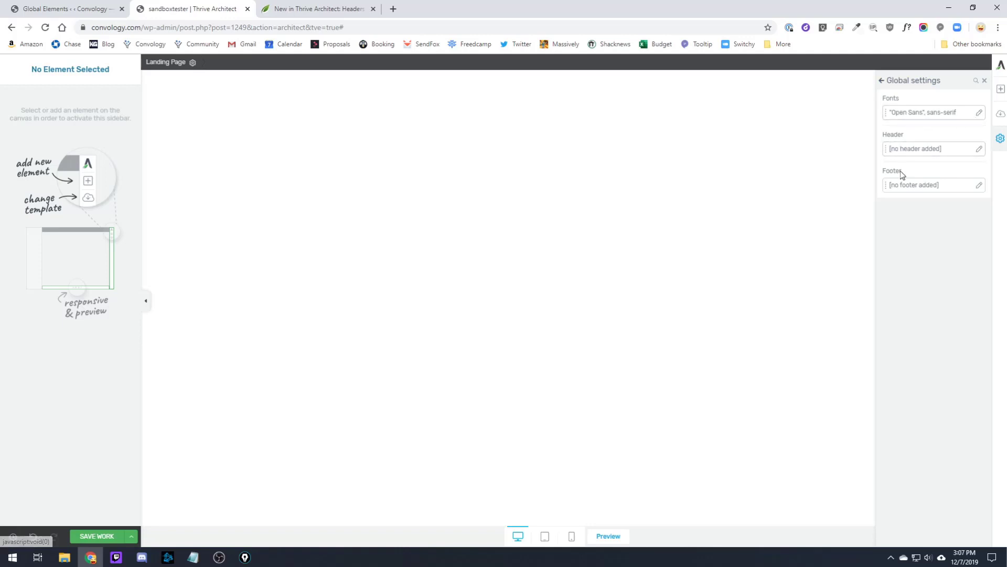
left_click(978, 149)
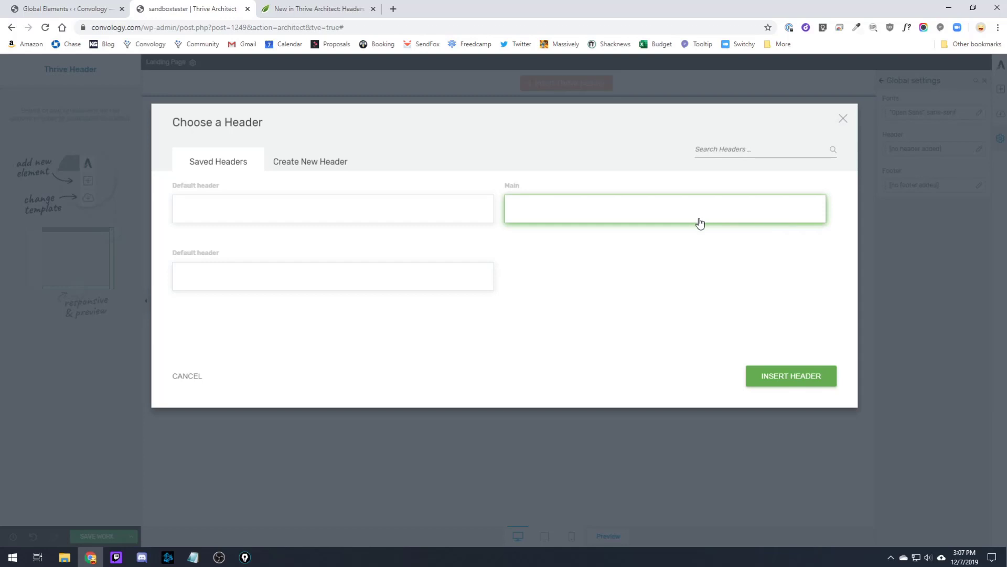
Create a new header from the Basic Light template named 'Header Footer Video Demo'
left_click(321, 167)
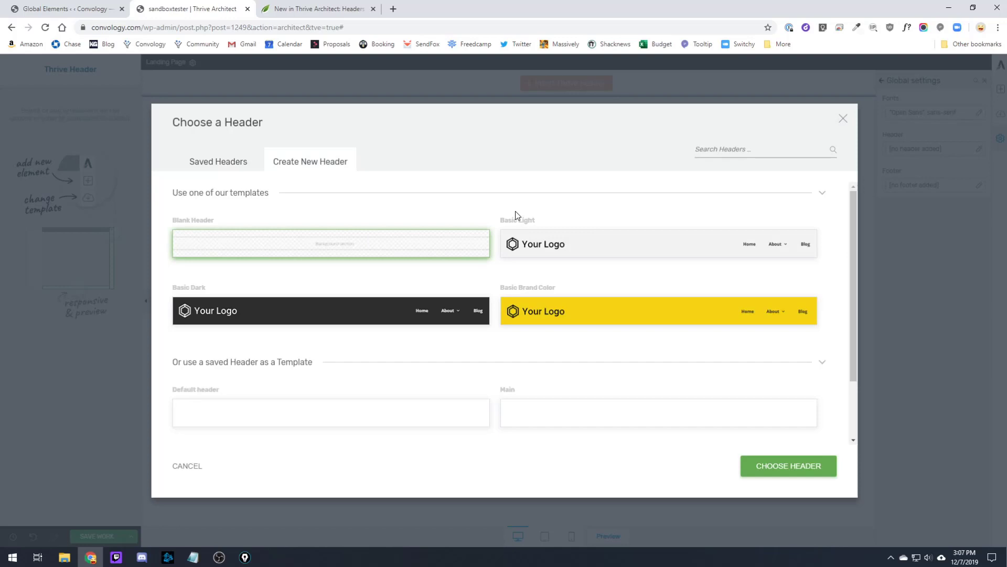
scroll(559, 269, "down", 1)
scroll(617, 243, "up", 1)
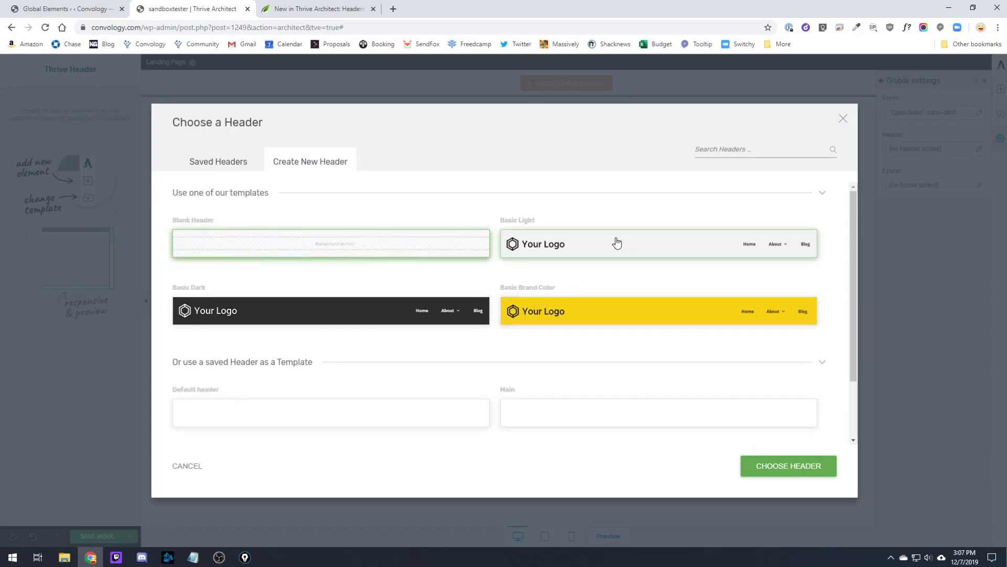
left_click(617, 242)
left_click(760, 461)
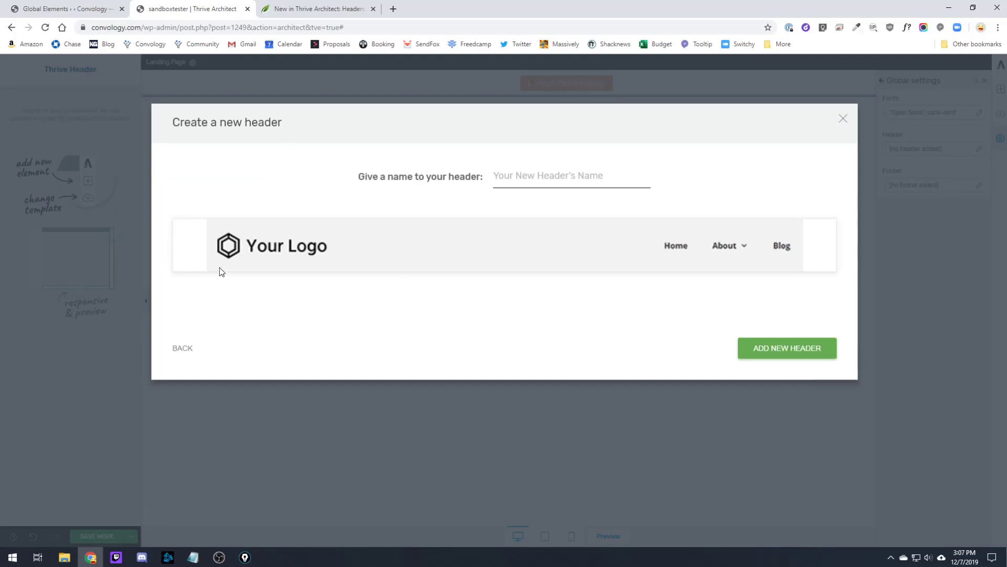
left_click(582, 173)
type("Header Footer Video Demo")
key("Return")
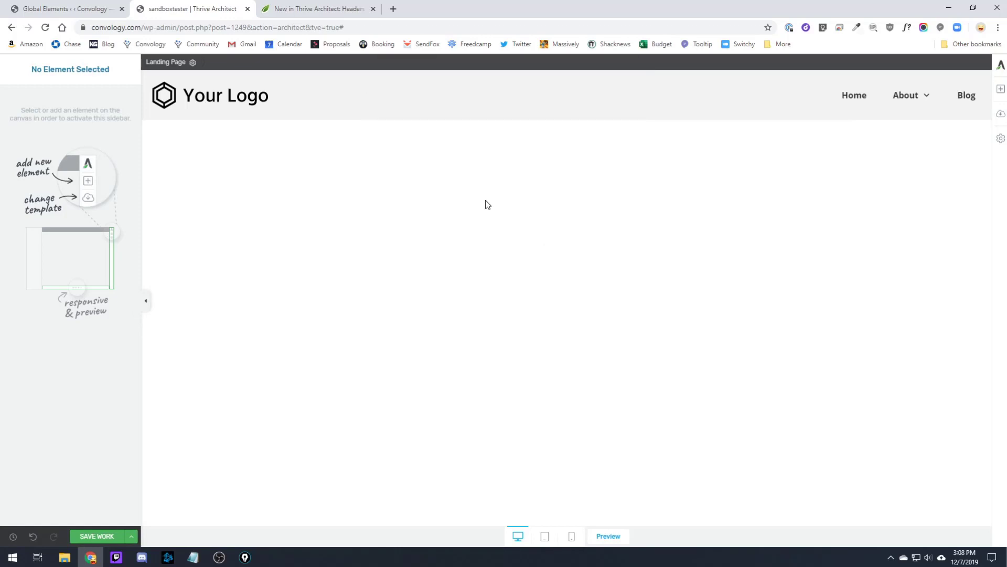
Edit the header and replace its logo with the Convology image from the media library
left_click(366, 106)
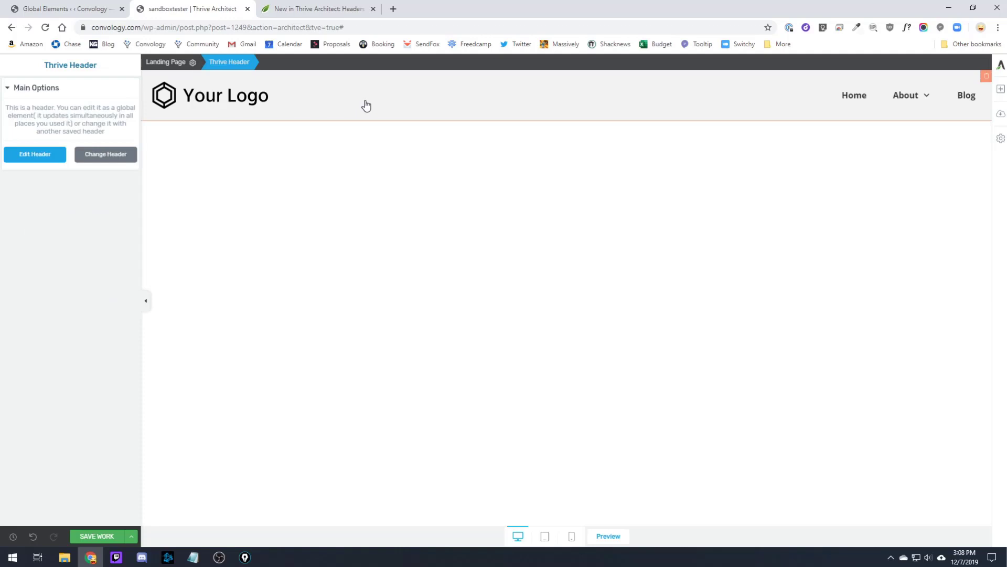
left_click(26, 158)
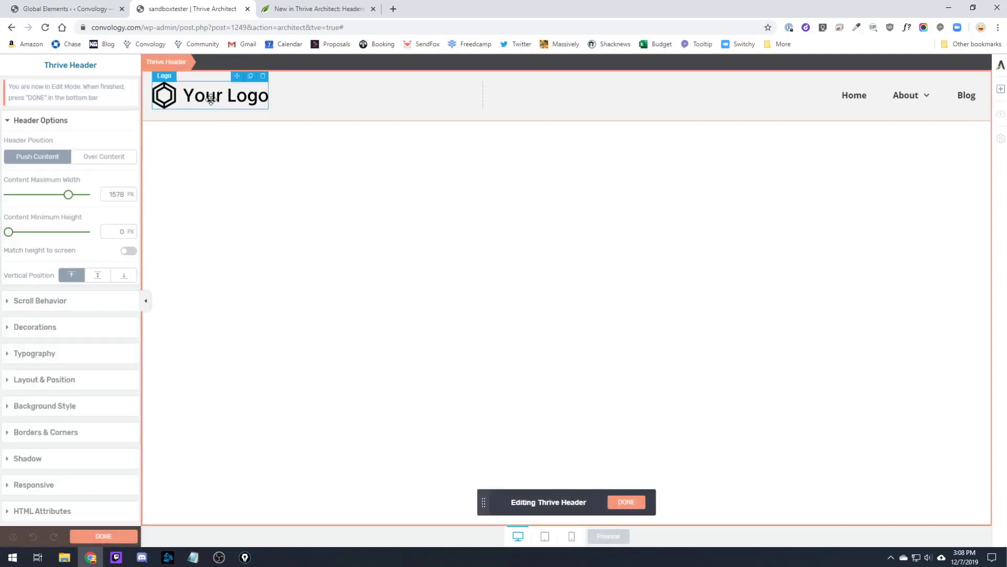
left_click(210, 100)
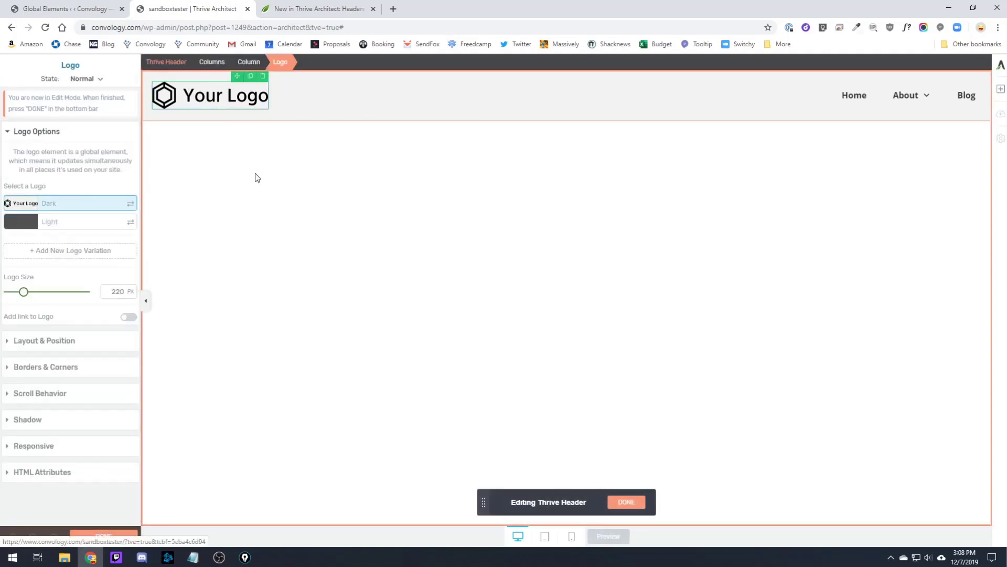
left_click(130, 204)
left_click(744, 138)
type("convol")
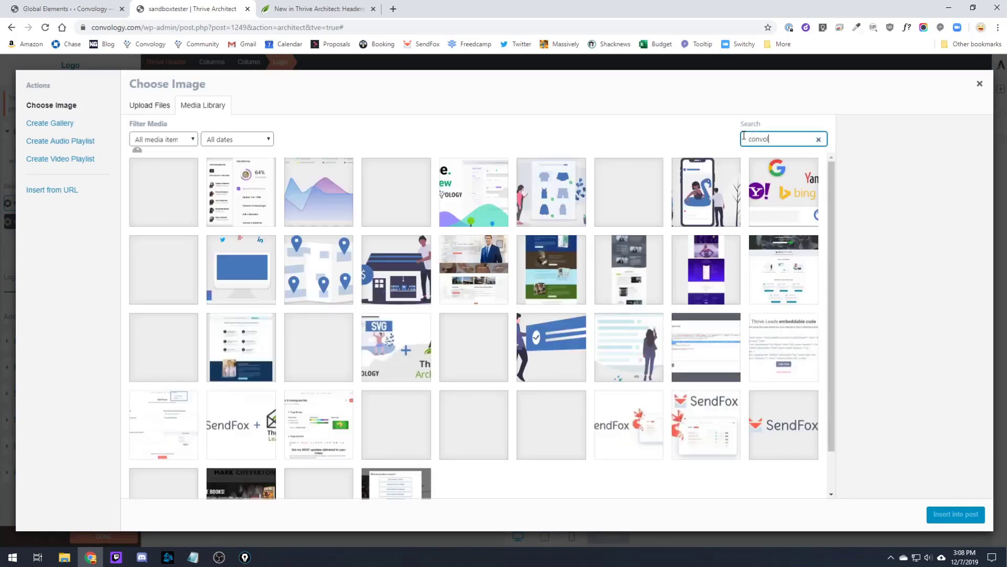
type("ogy")
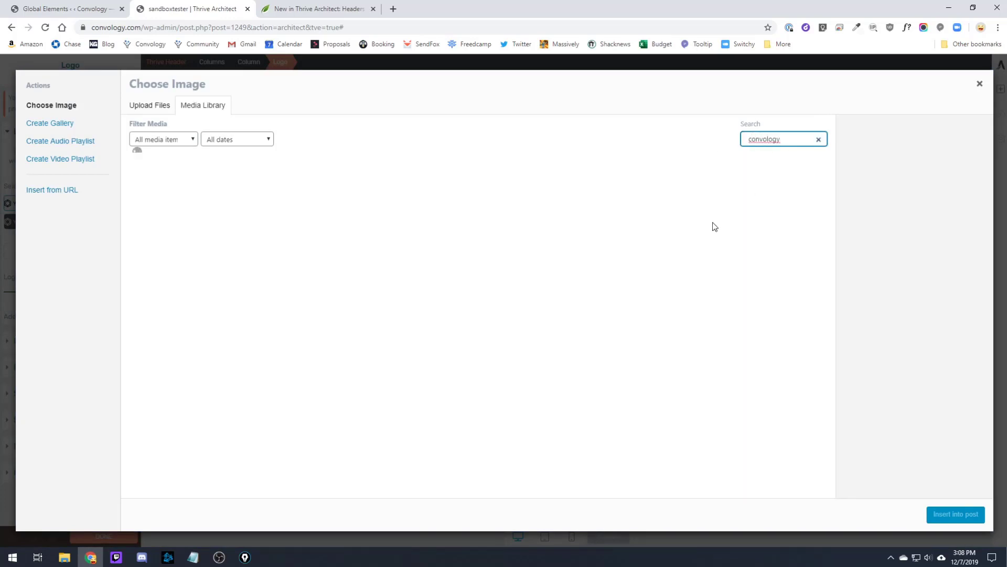
left_click(242, 270)
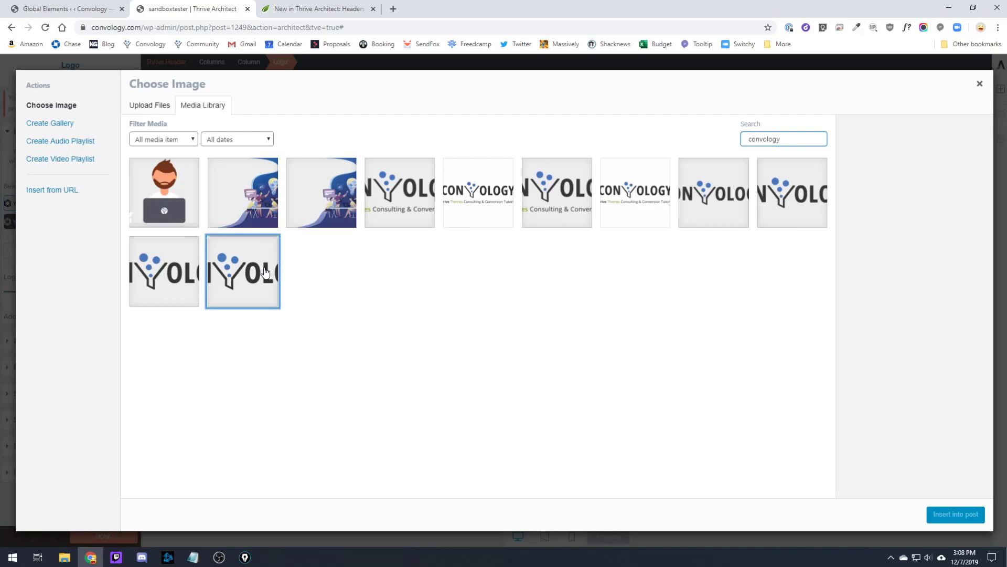
left_click(956, 514)
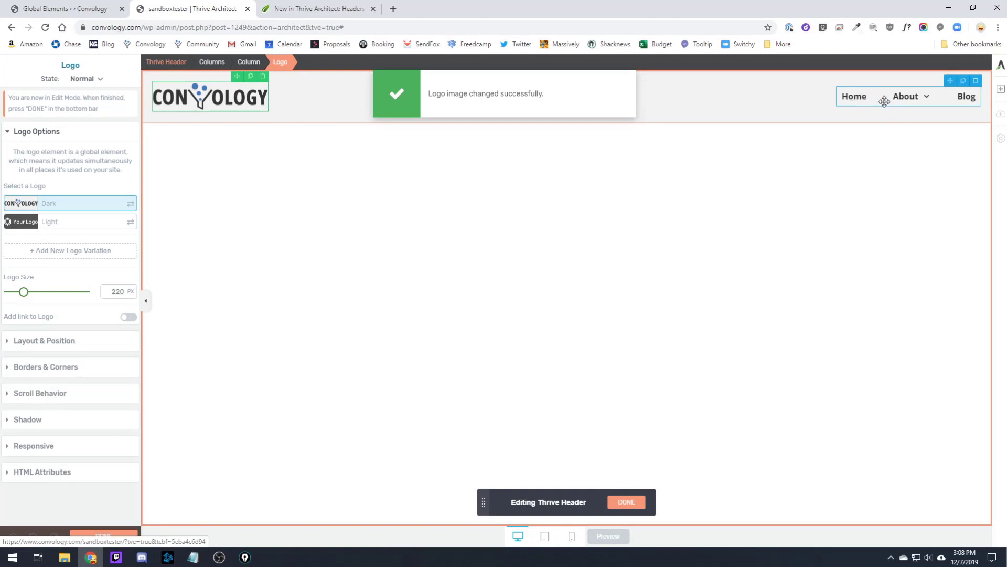
Set the header's custom menu source to the site's Main Menu
left_click(861, 96)
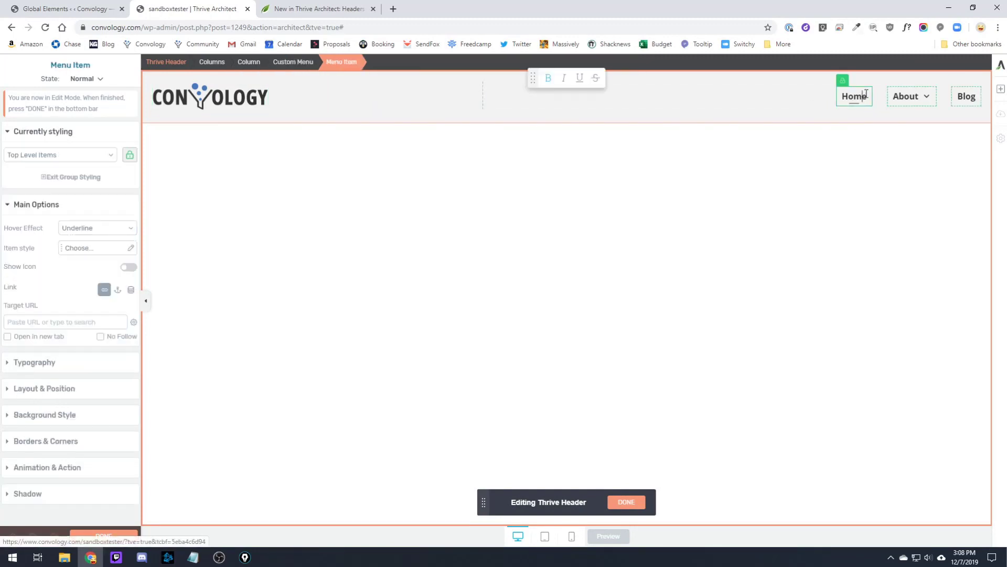
left_click(295, 68)
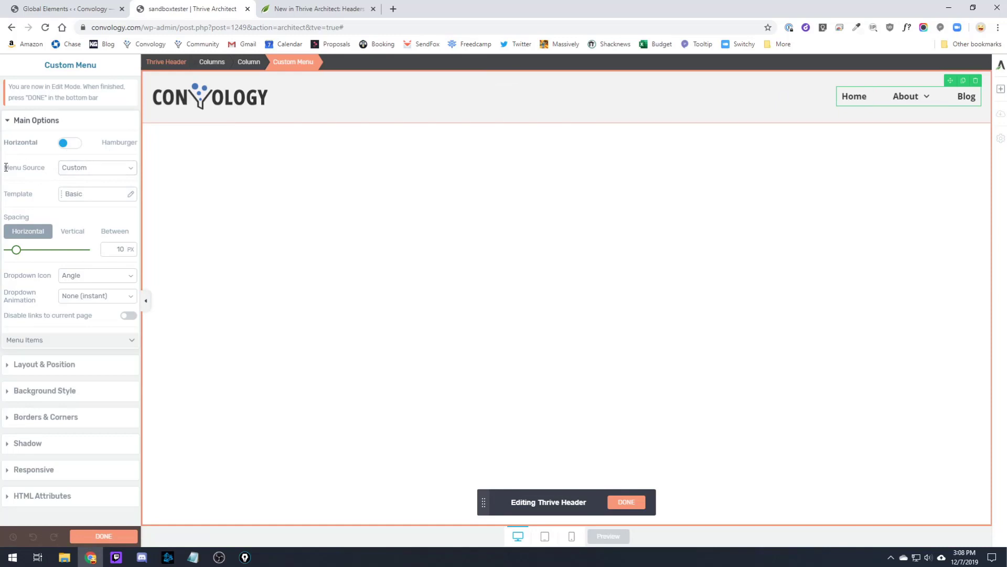
left_click(131, 169)
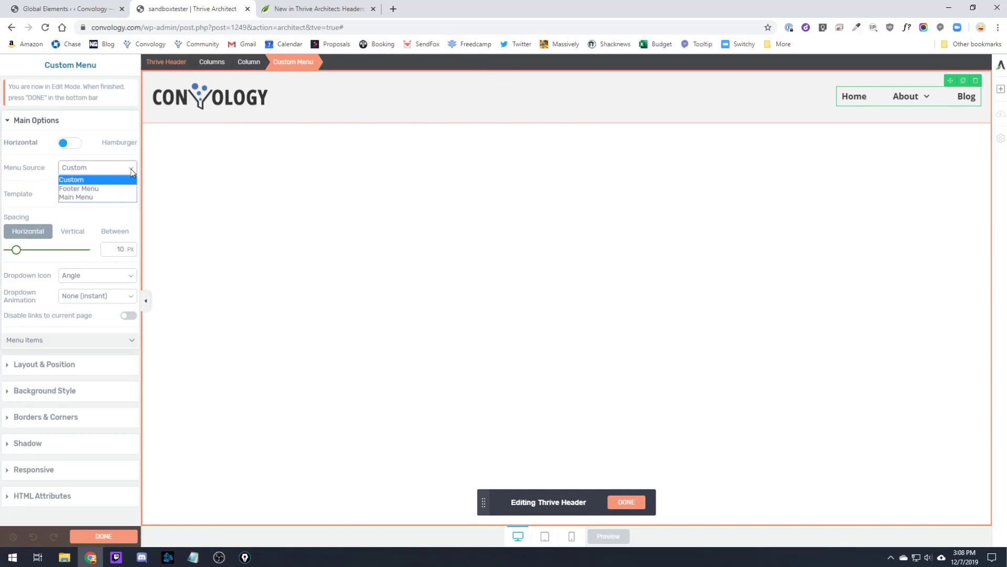
left_click(90, 198)
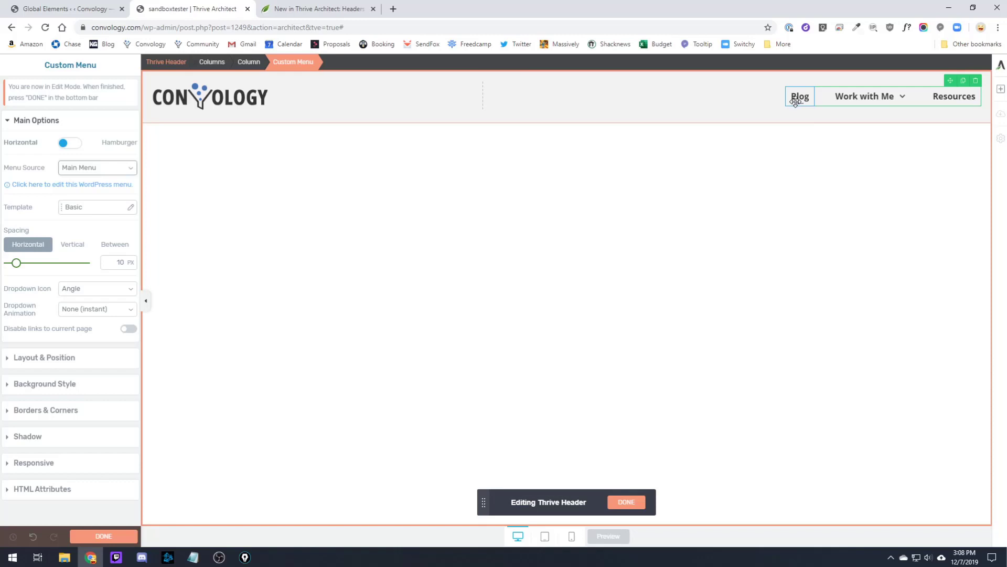
mouse_move(877, 96)
Finish editing the header with DONE
left_click(1001, 89)
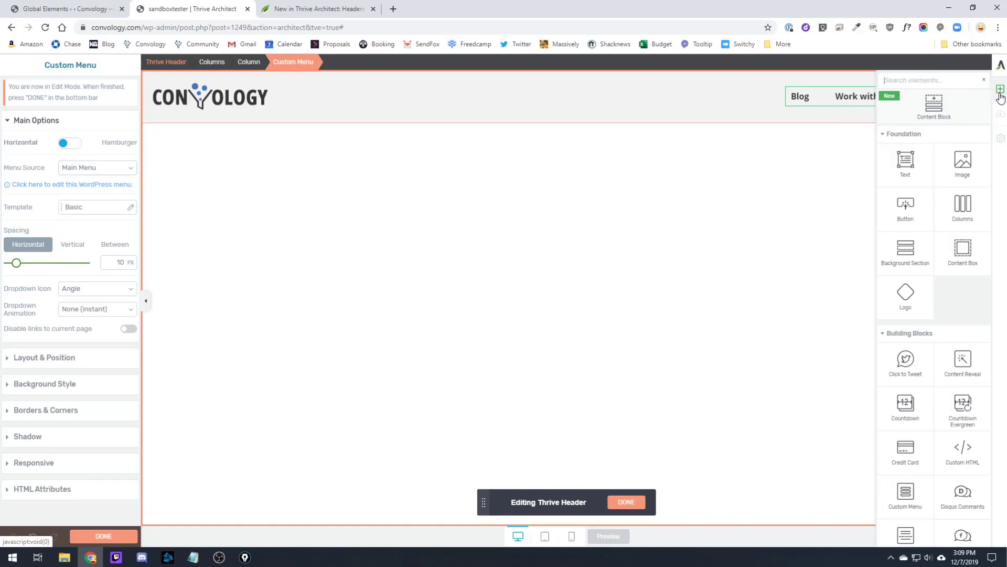
left_click(627, 502)
left_click(1001, 89)
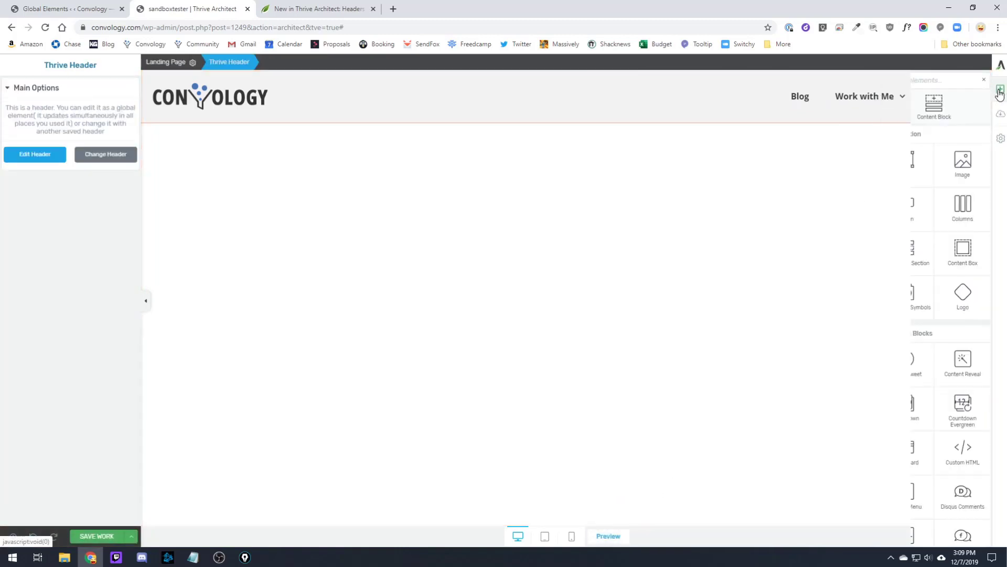
Add a new footer from the Minimal Footer template named 'Footer Sandbox Tester'
left_click(1000, 139)
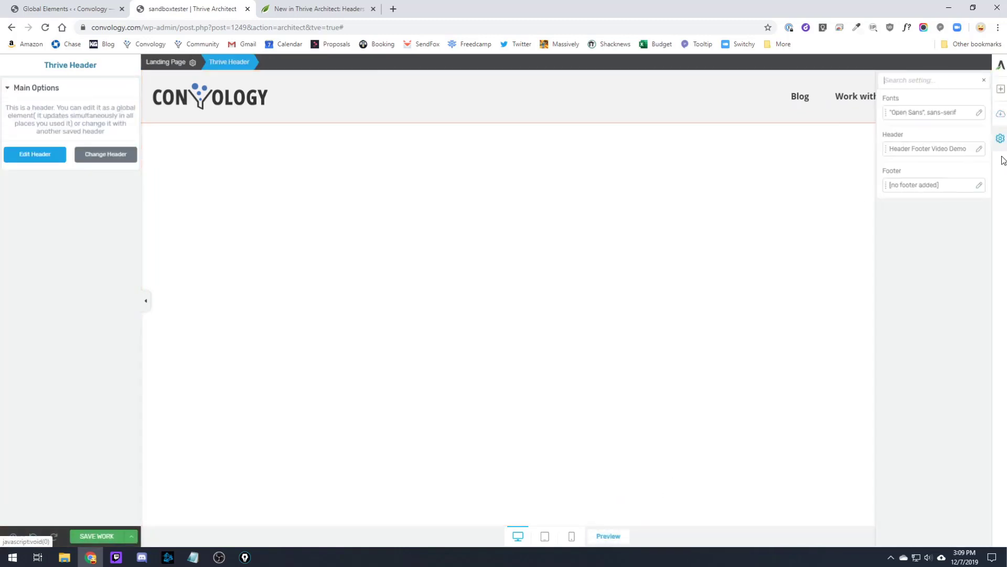
left_click(937, 184)
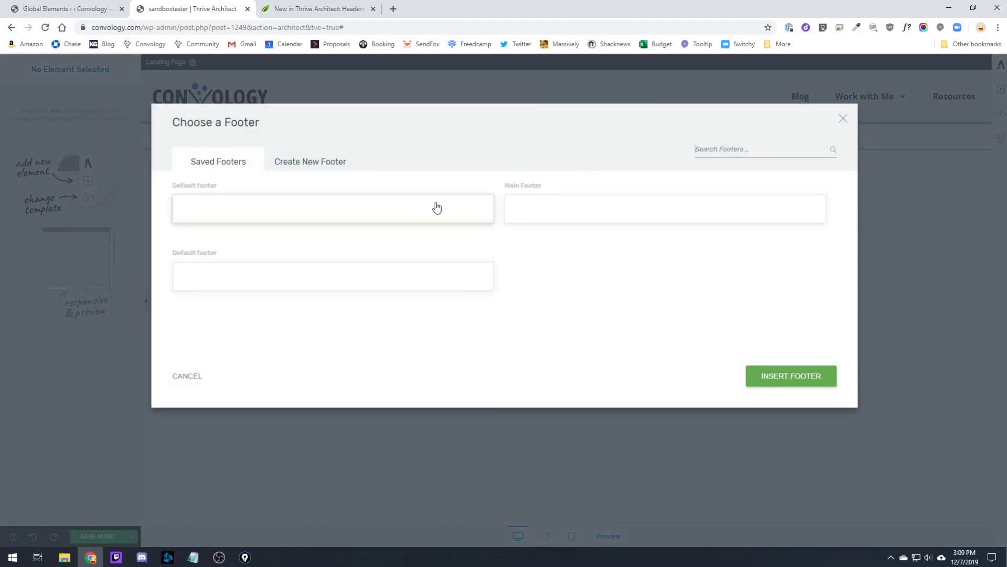
left_click(313, 165)
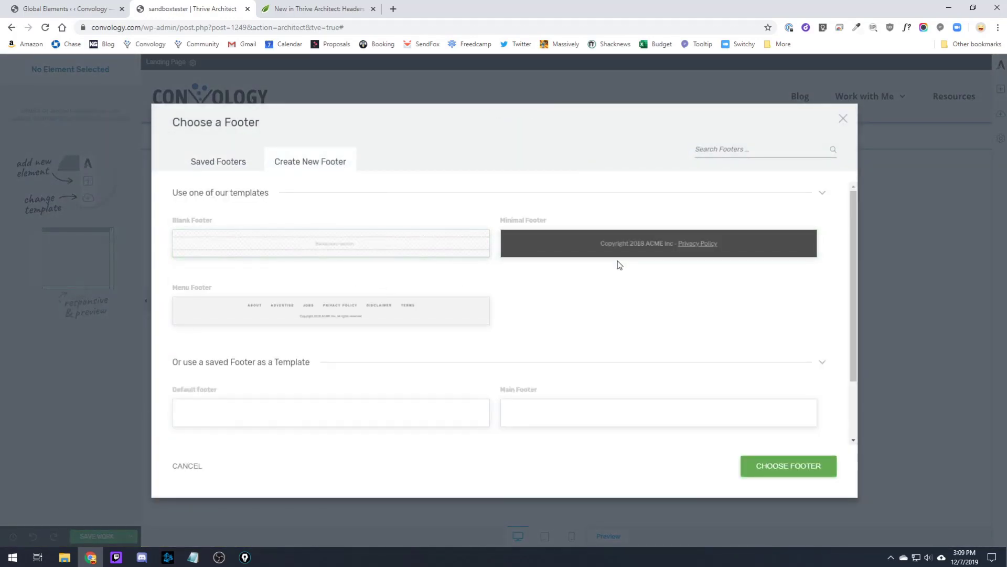
left_click(615, 244)
left_click(787, 467)
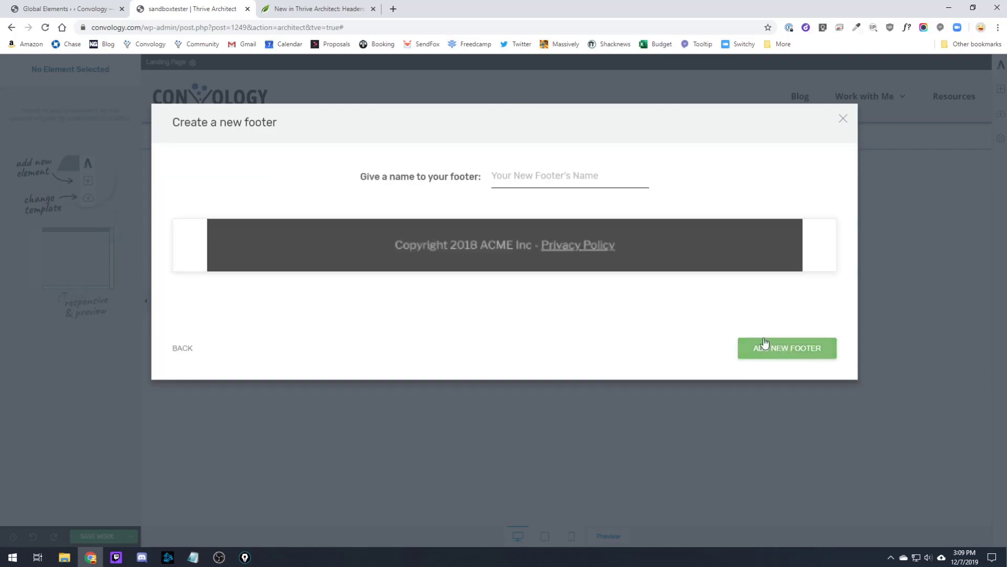
left_click(570, 173)
type("Footer ")
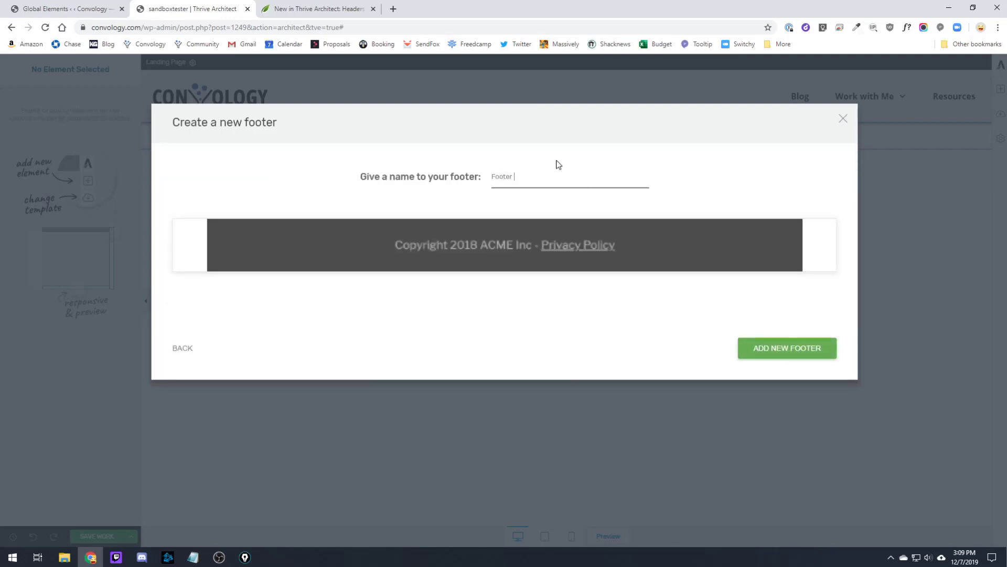
type("Sandbox Tester")
key("Return")
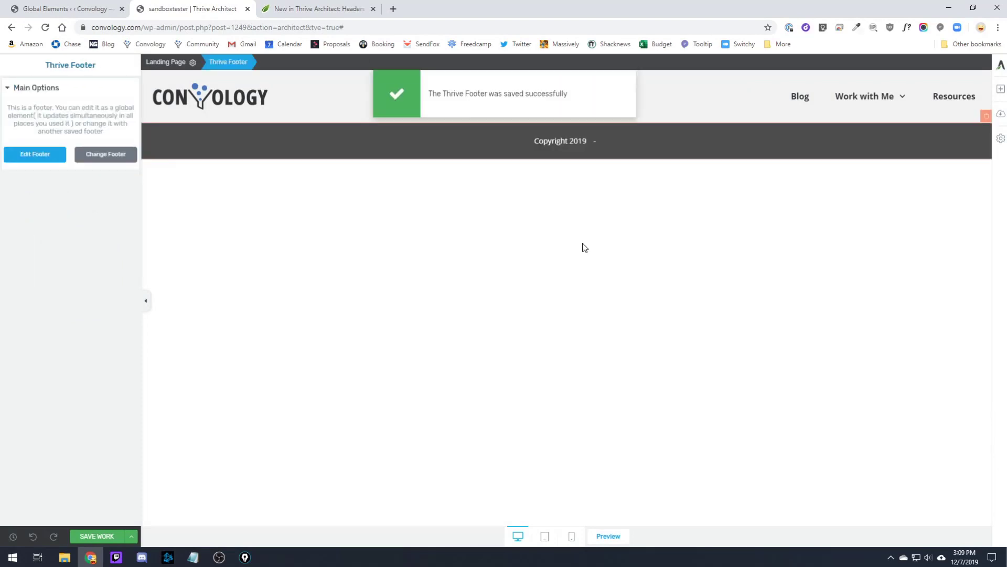
Place an empty Content Box above the footer and save the page
left_click(1002, 89)
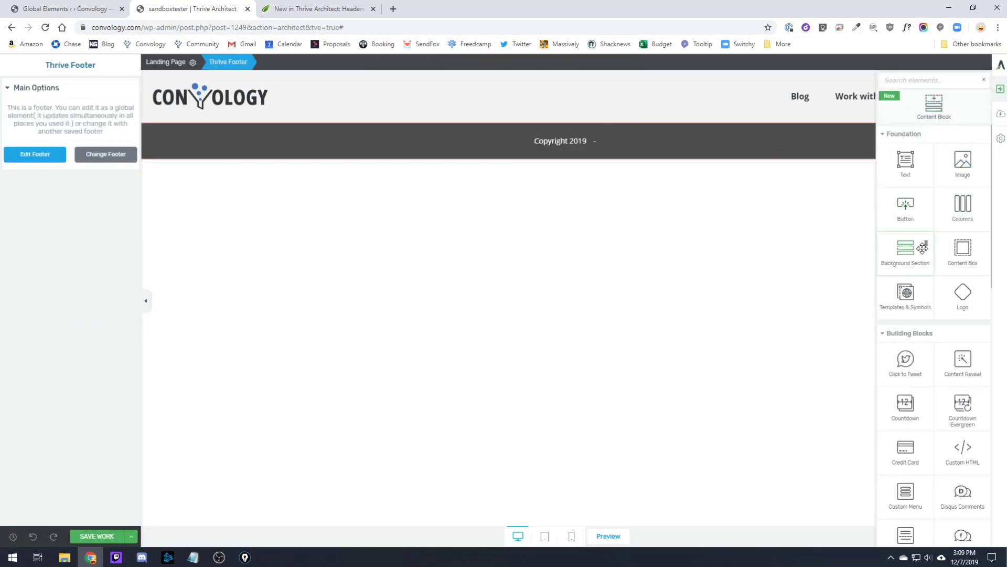
left_click_drag(963, 248, 967, 254)
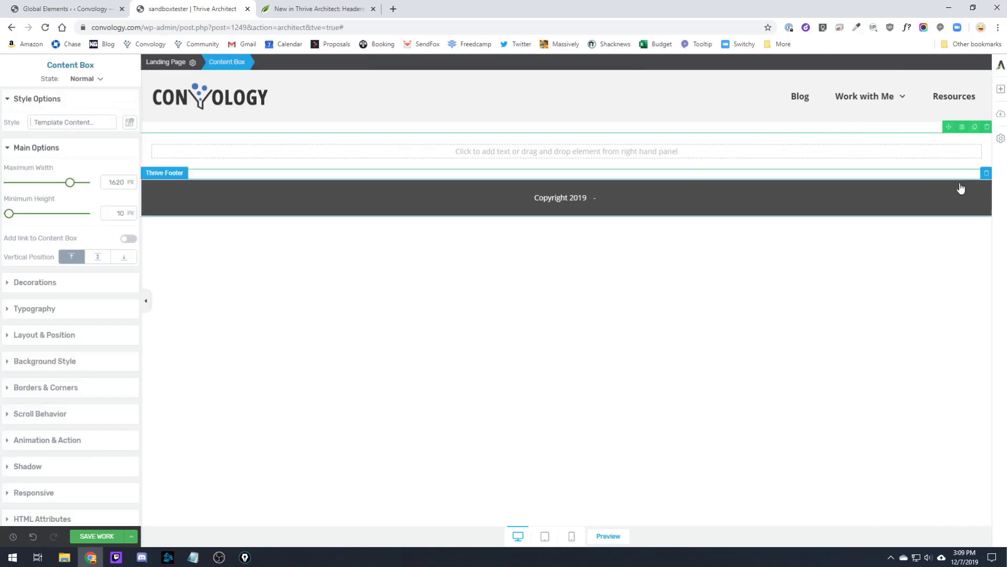
left_click(771, 254)
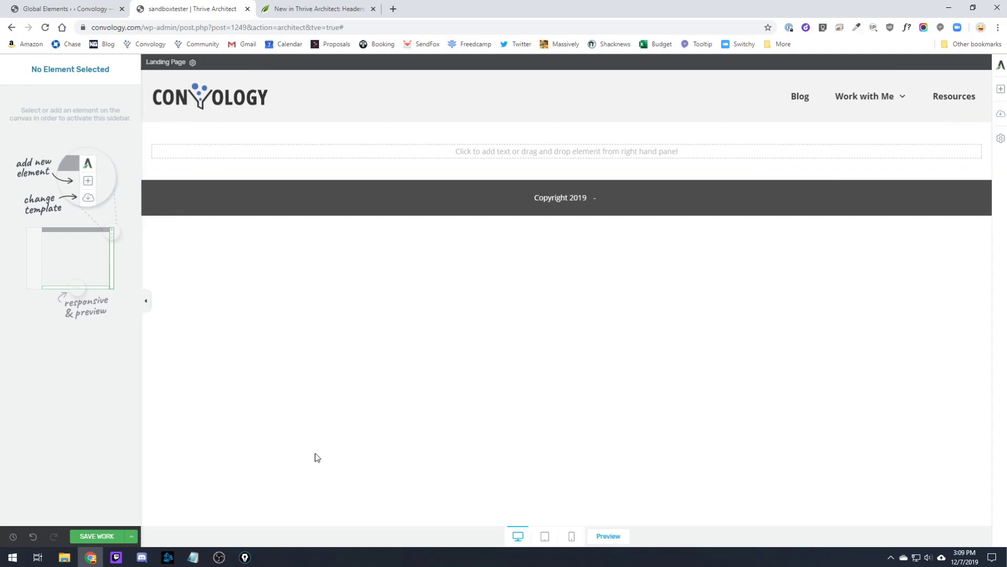
left_click(97, 535)
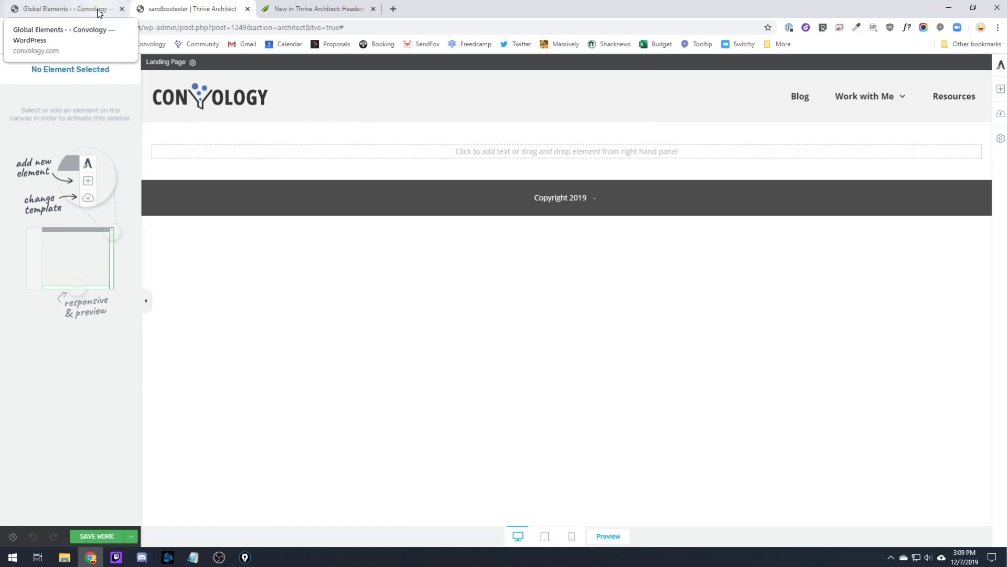
Start a new WordPress page via Pages > Add New titled 'Video Demo'
left_click(89, 14)
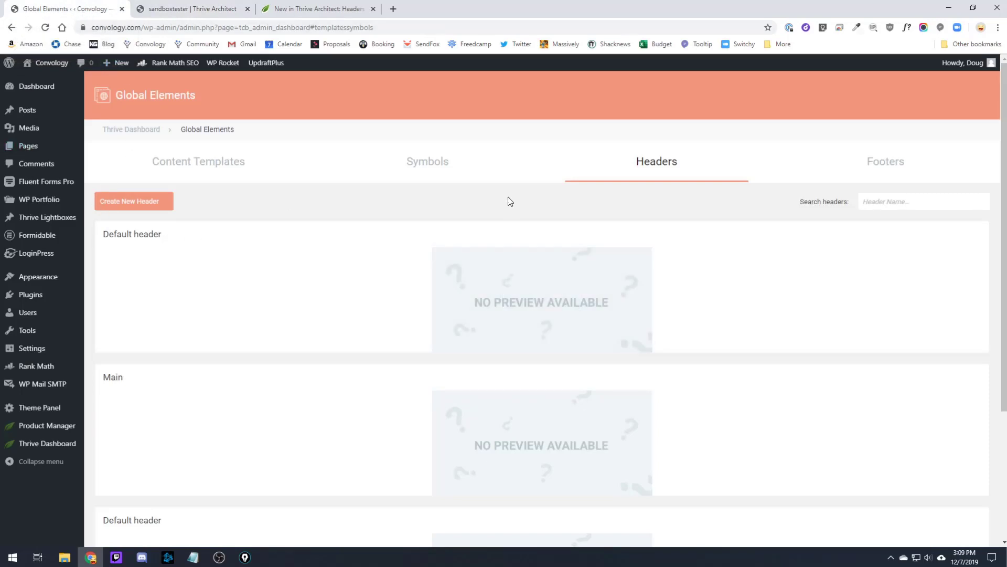
mouse_move(11, 145)
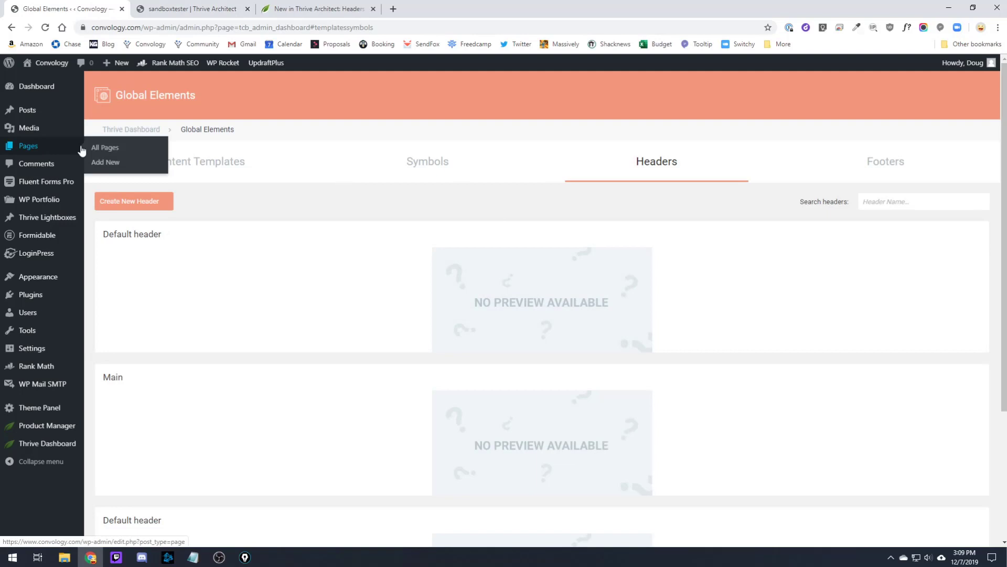
left_click(104, 163)
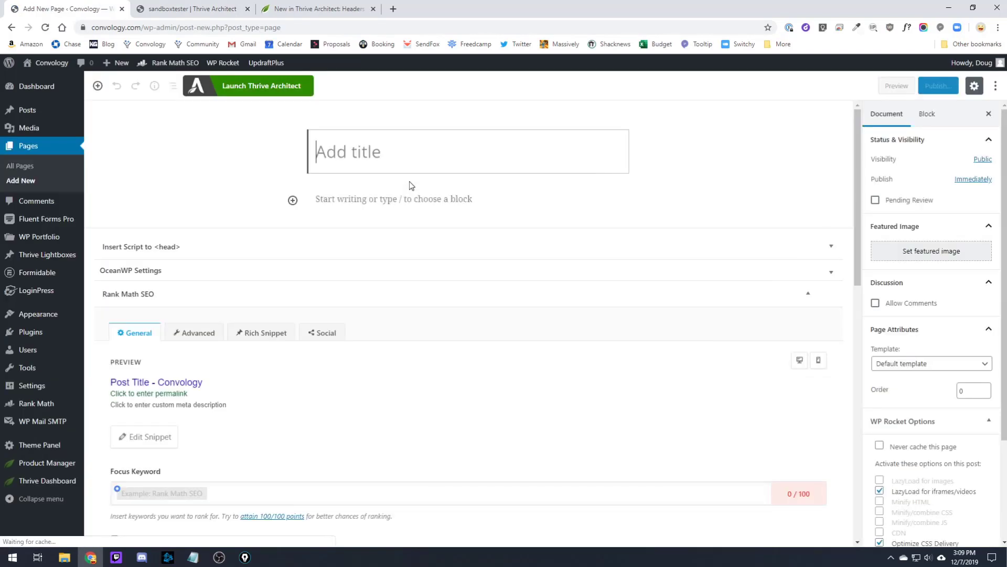
type("Video Demo")
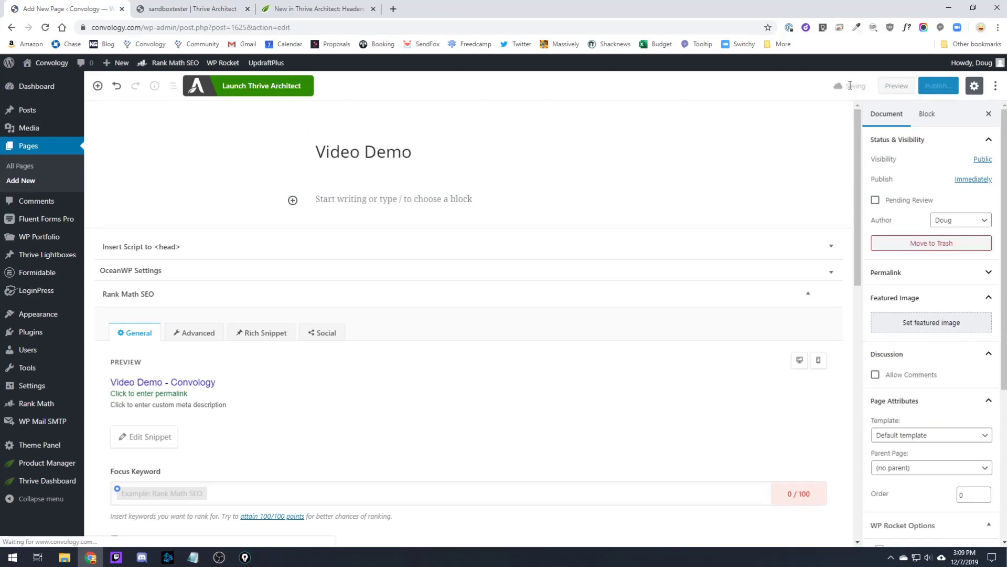
Launch Thrive Architect on the Video Demo page and apply the Blank Page template
left_click(221, 83)
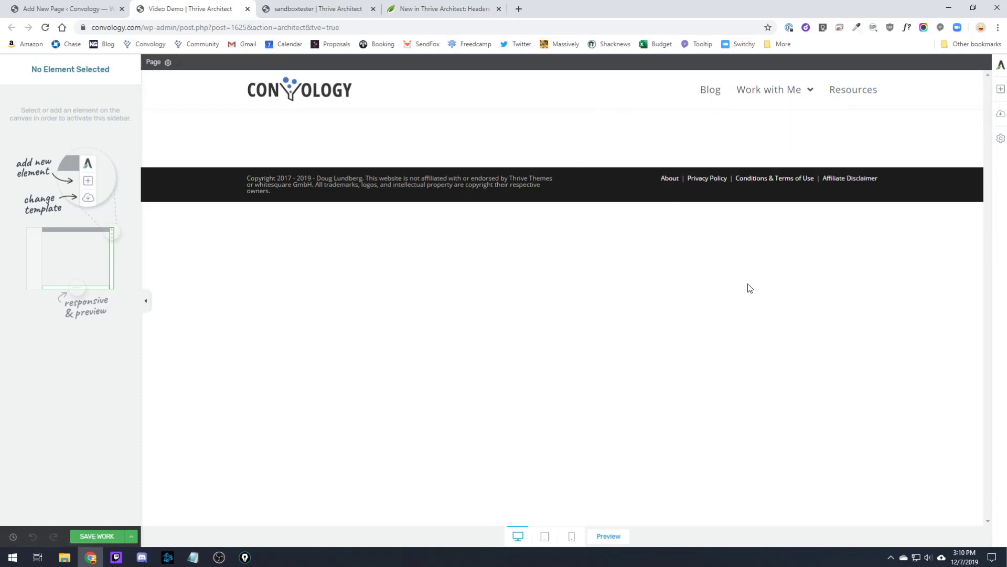
left_click(1001, 115)
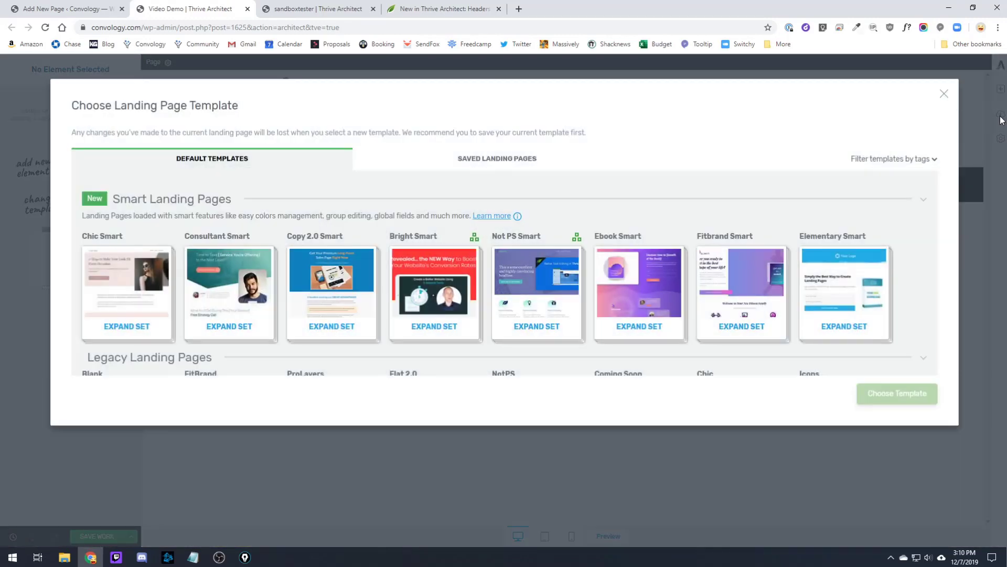
scroll(388, 241, "down", 3)
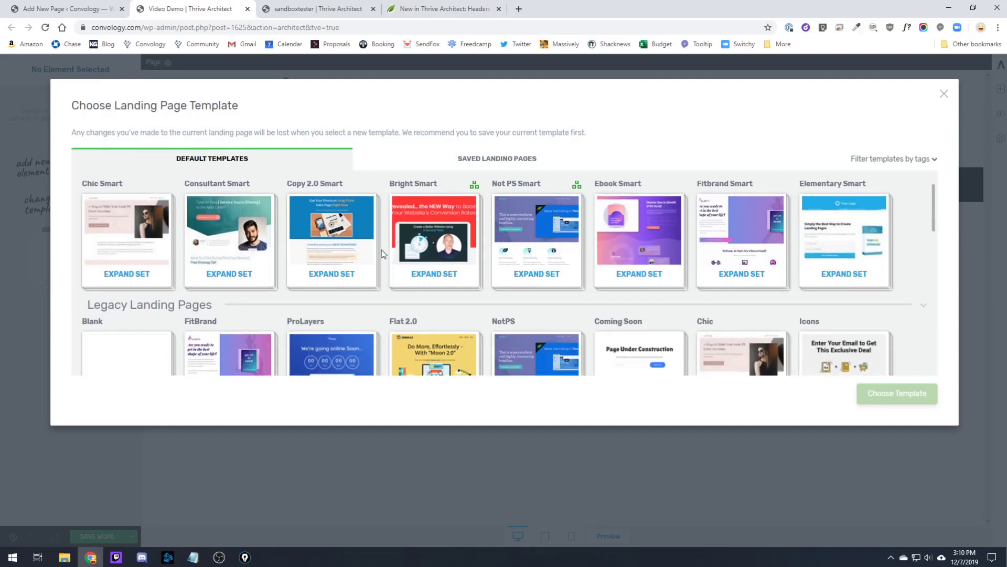
left_click(121, 288)
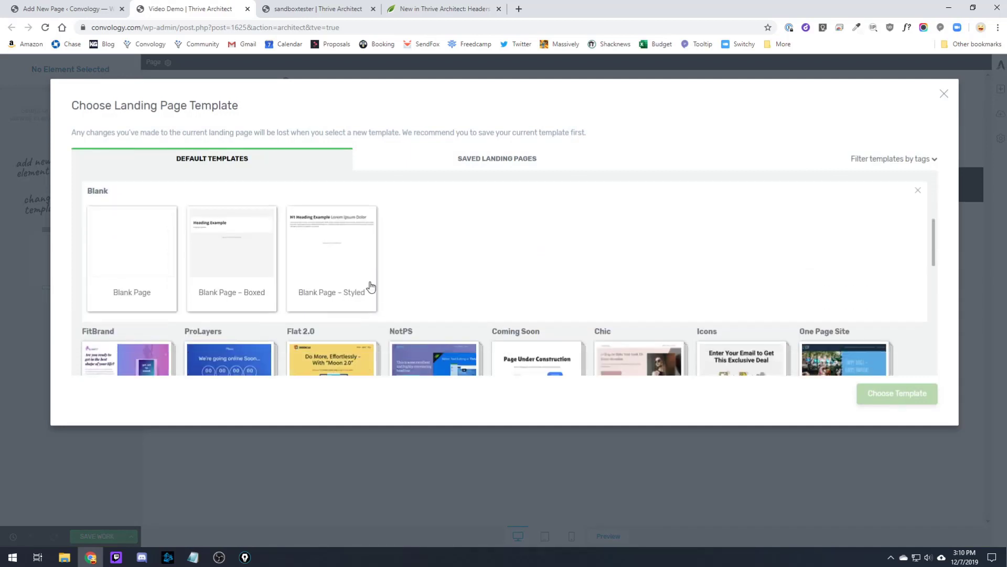
left_click(132, 254)
left_click(883, 396)
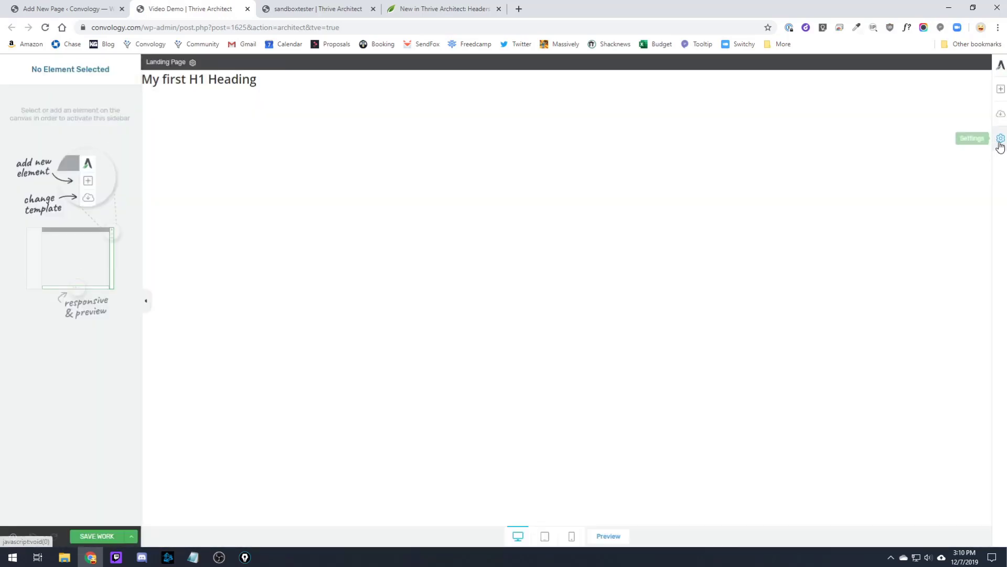
Insert the saved Header Footer Video Demo header at the top of the Video Demo page
left_click(1001, 138)
left_click(902, 100)
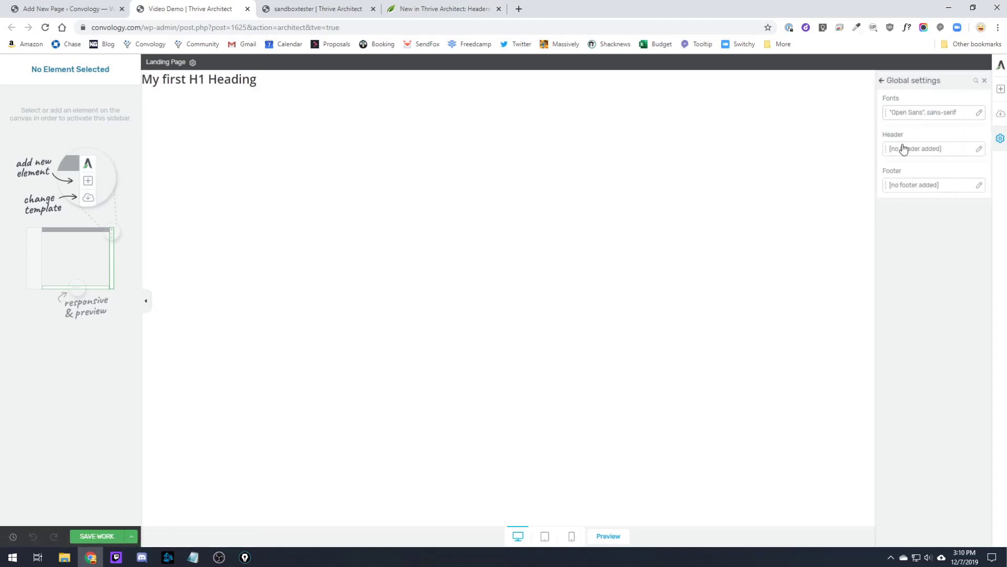
left_click(928, 152)
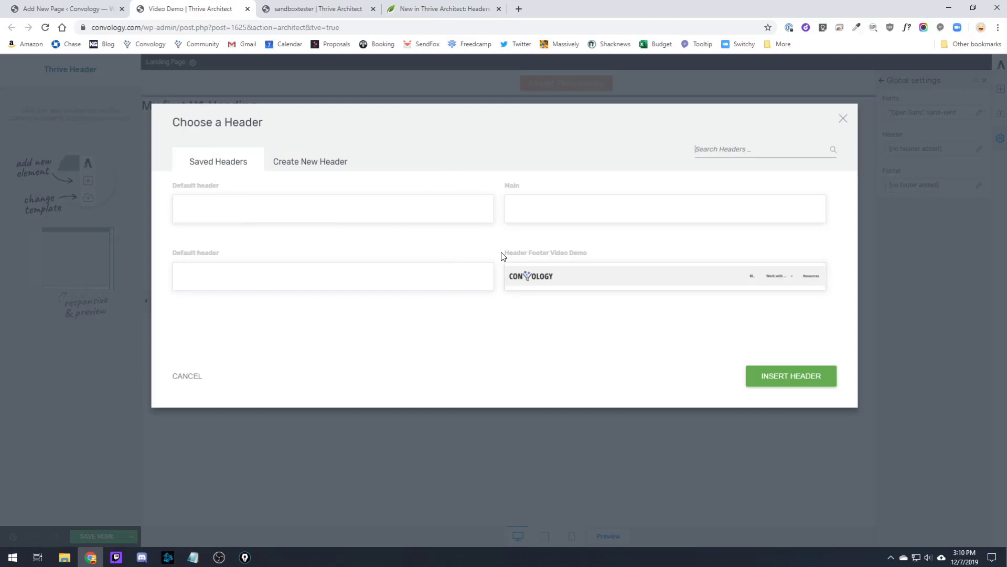
left_click_drag(503, 256, 554, 257)
left_click(567, 257)
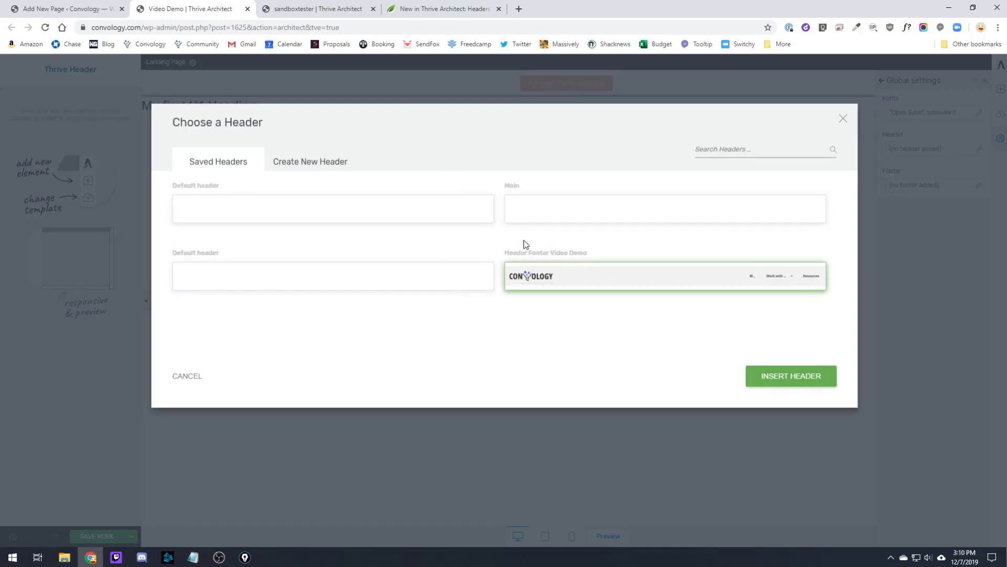
left_click(781, 379)
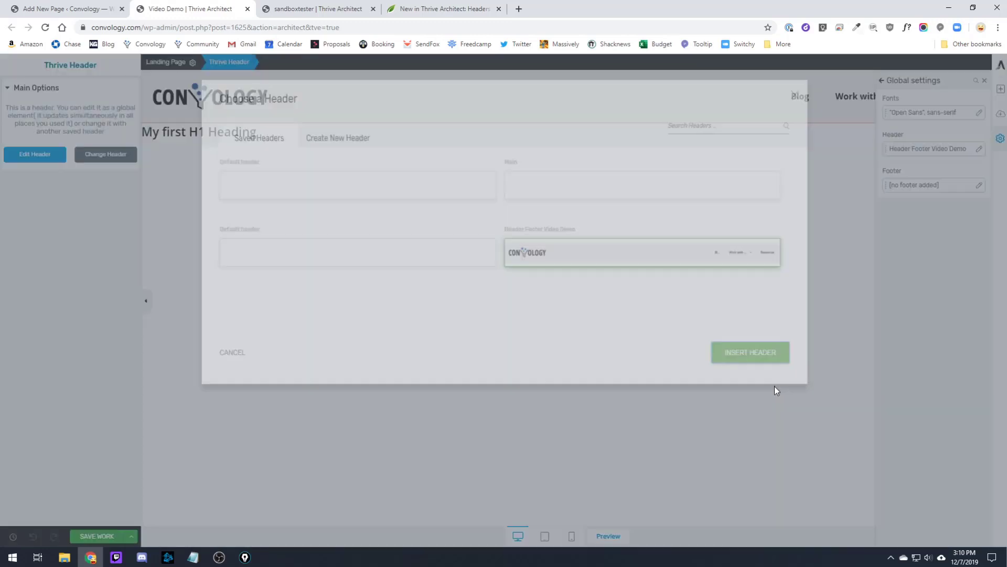
Add the saved Copyright 2019 footer below the My first H1 Heading
left_click(926, 187)
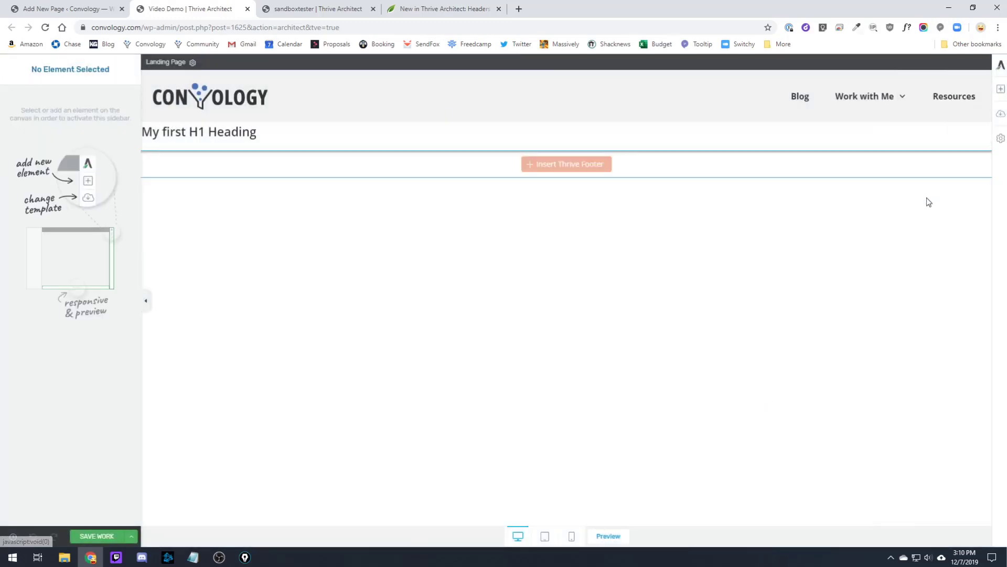
left_click(571, 164)
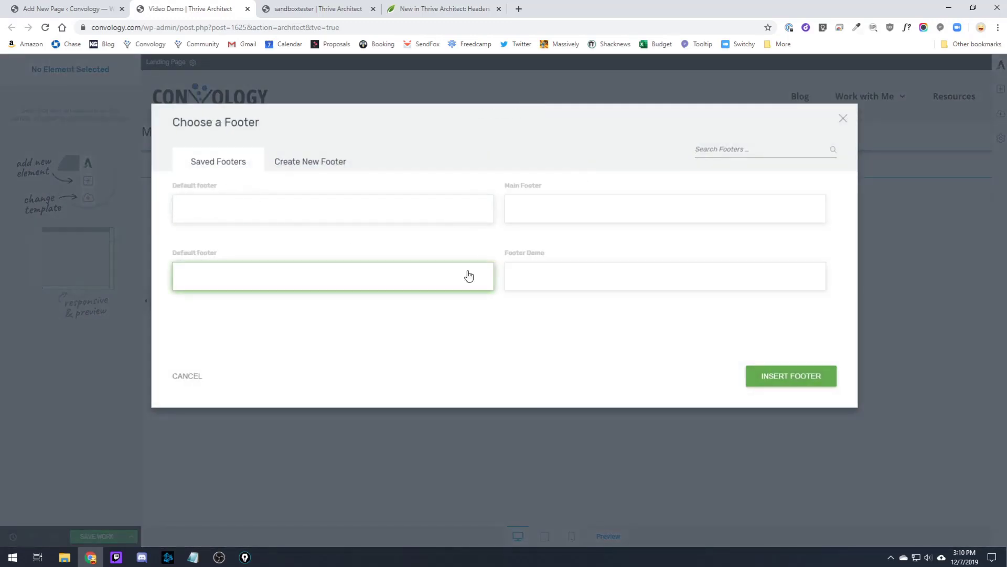
left_click(778, 379)
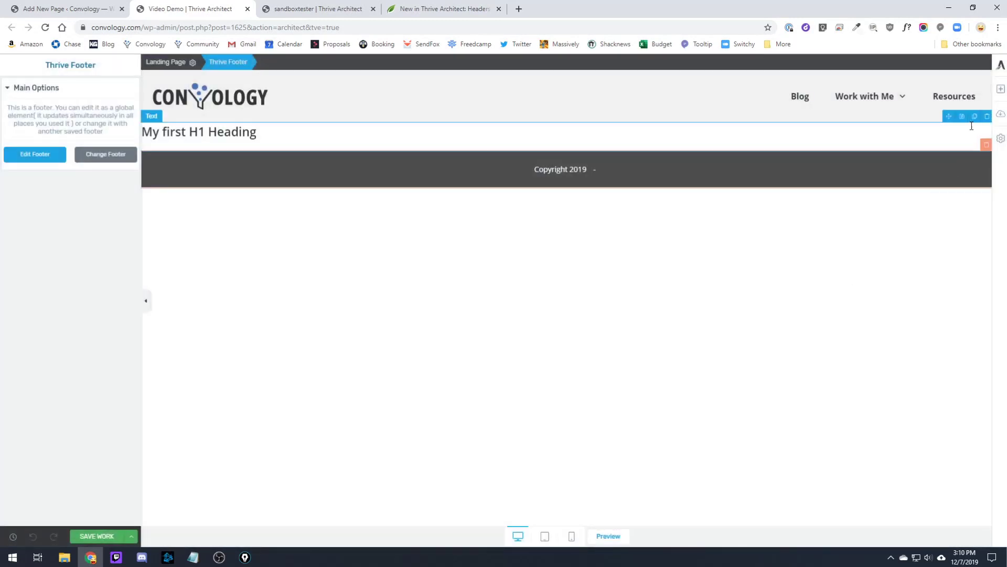
Duplicate the My first H1 Heading twice for three lines, then bring up the font, header and footer settings
left_click(975, 117)
left_click(975, 116)
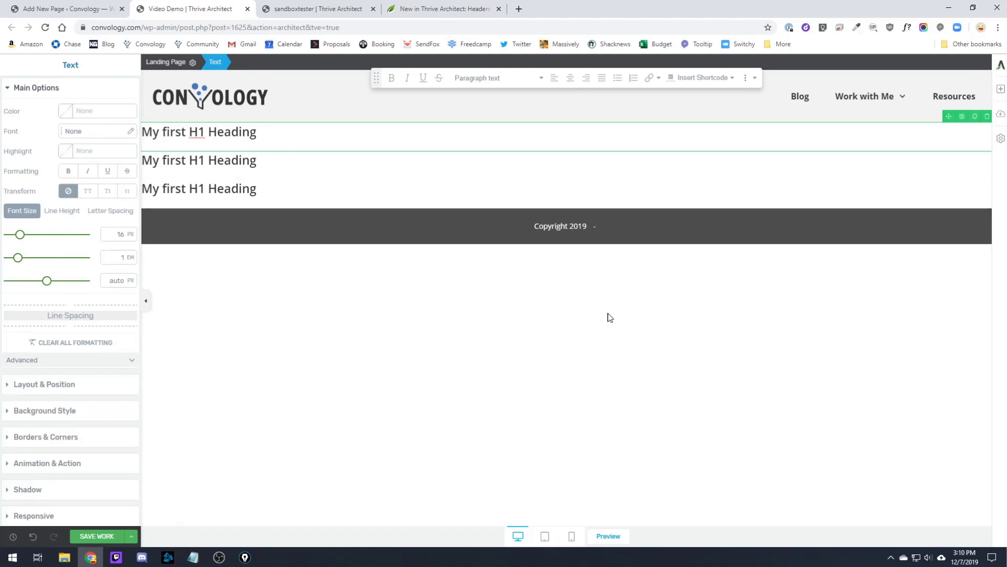
left_click(601, 287)
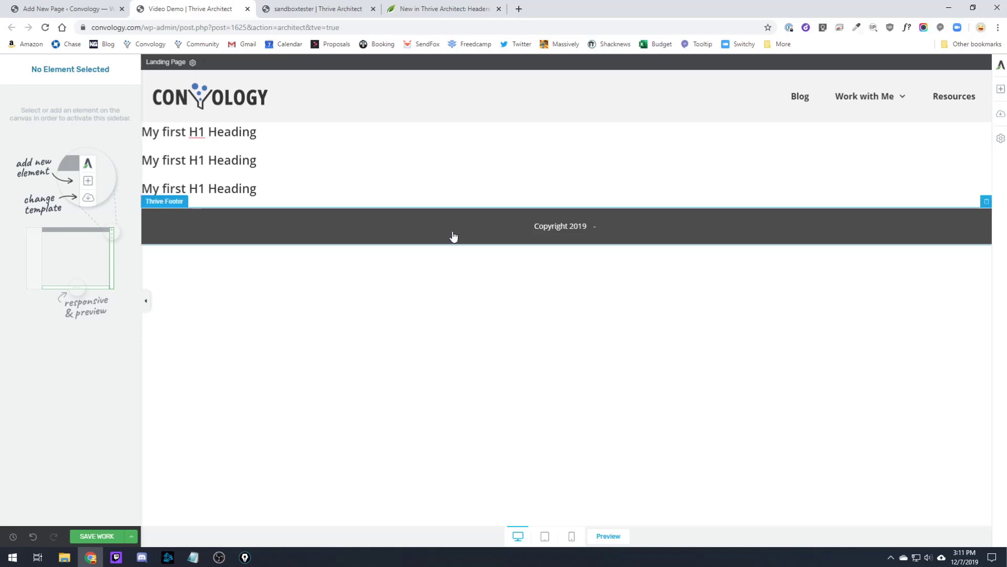
left_click(1001, 138)
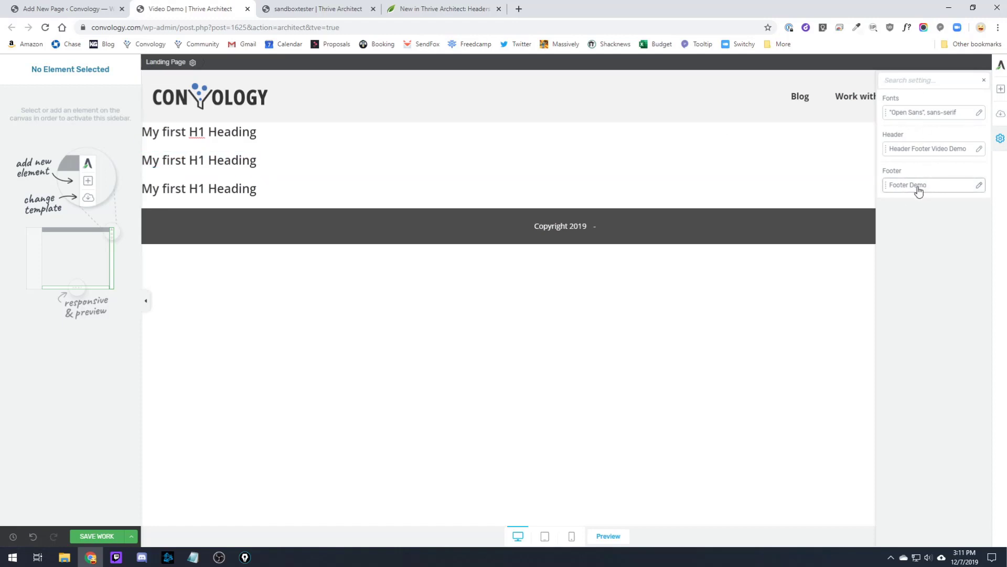
Leave the page editor for the Thrive Dashboard and open Manage Global Elements
left_click(79, 9)
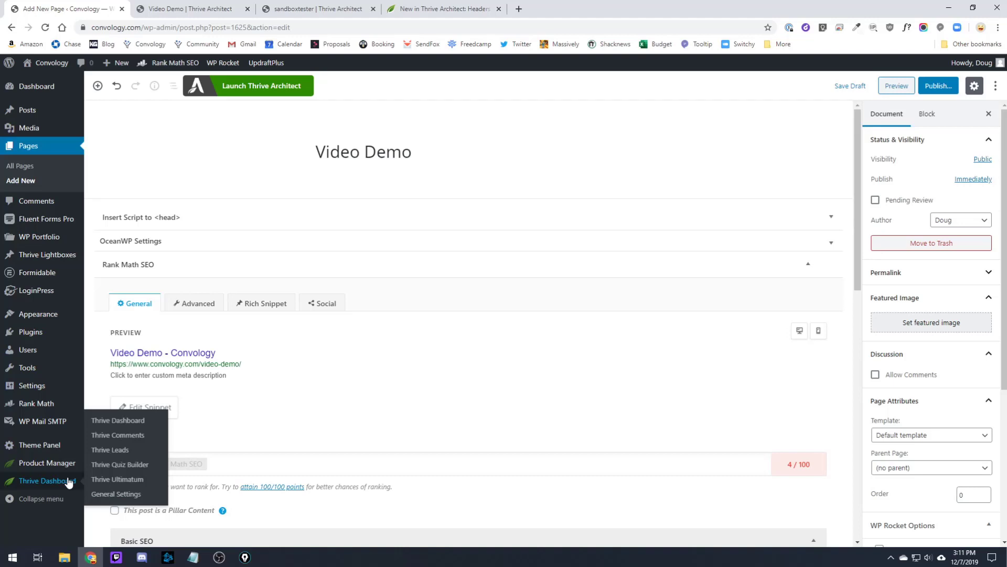
left_click(43, 484)
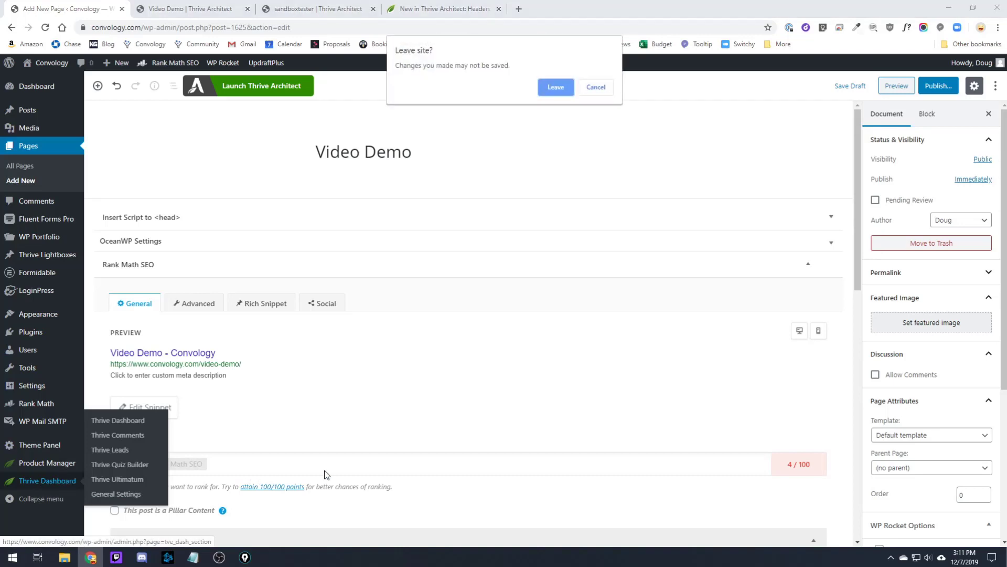
left_click(553, 87)
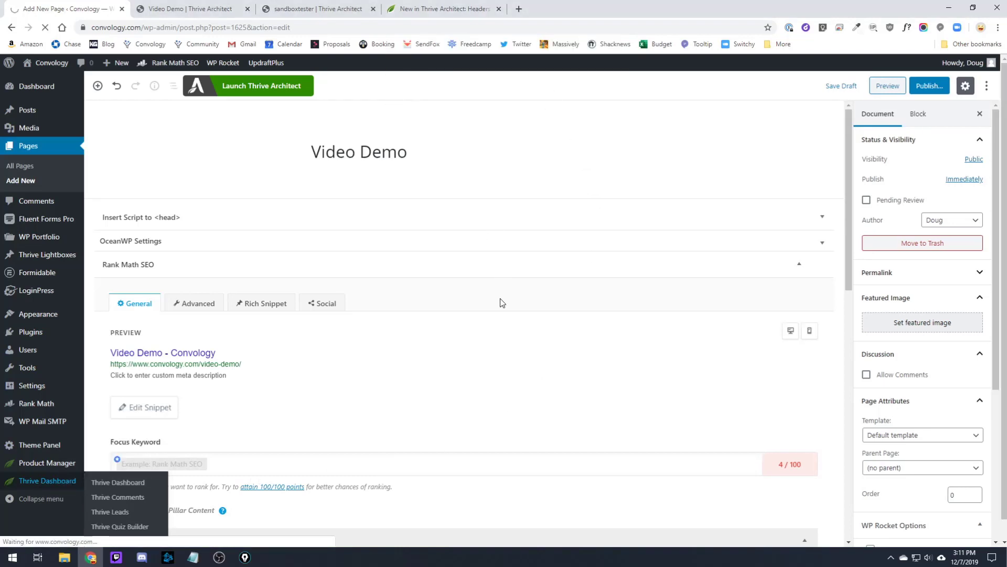
scroll(457, 282, "down", 7)
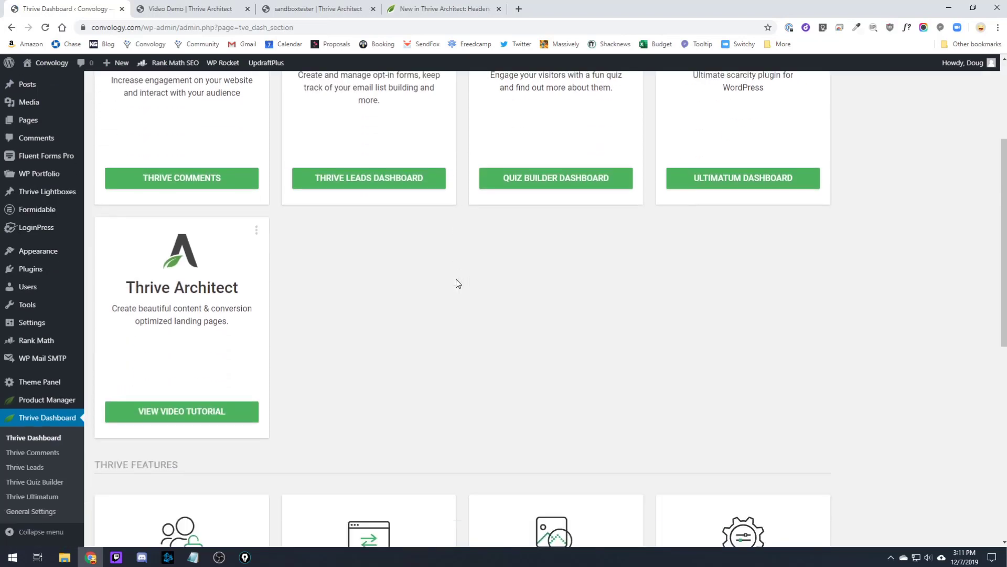
scroll(462, 283, "down", 5)
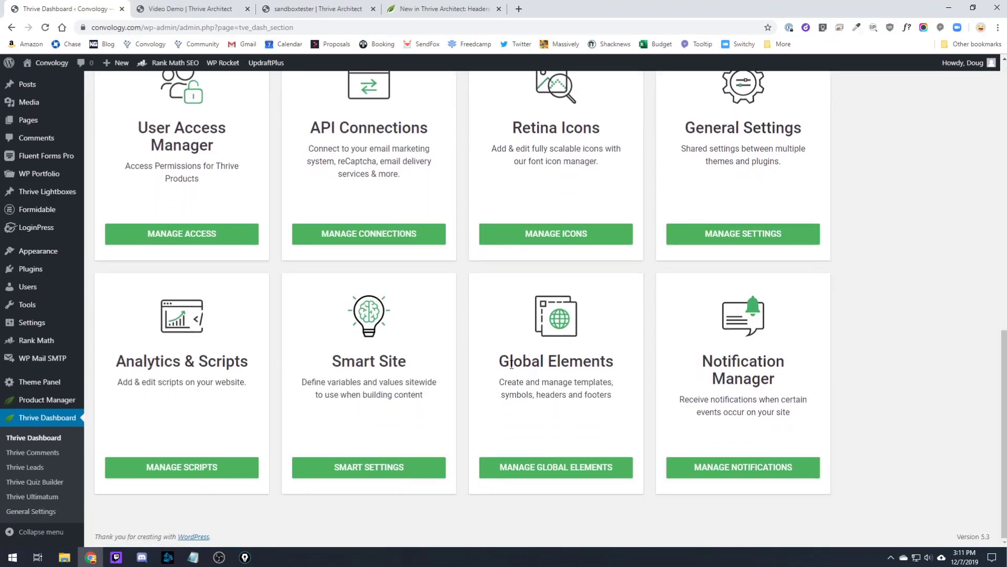
left_click_drag(514, 359, 619, 364)
left_click(613, 410)
left_click(556, 473)
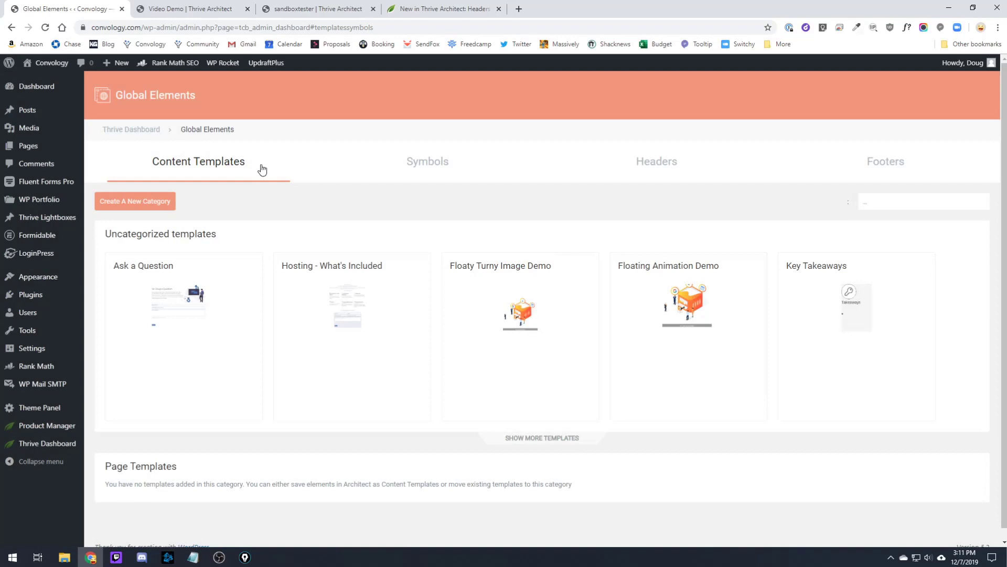
Browse the saved headers, then the footers list showing Footer Demo, Default footer and Main Footer
left_click(642, 173)
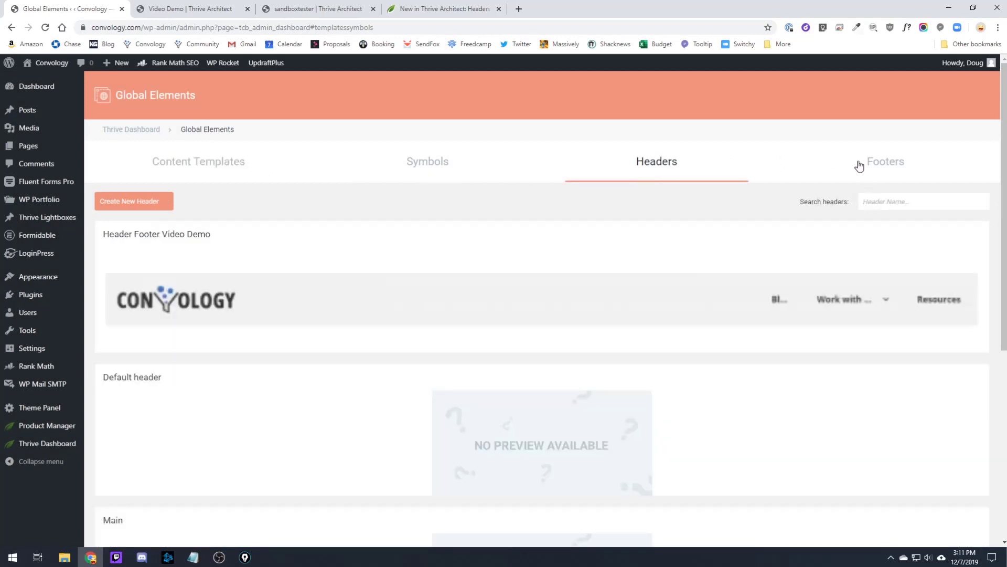
mouse_move(247, 247)
left_click(890, 169)
mouse_move(567, 339)
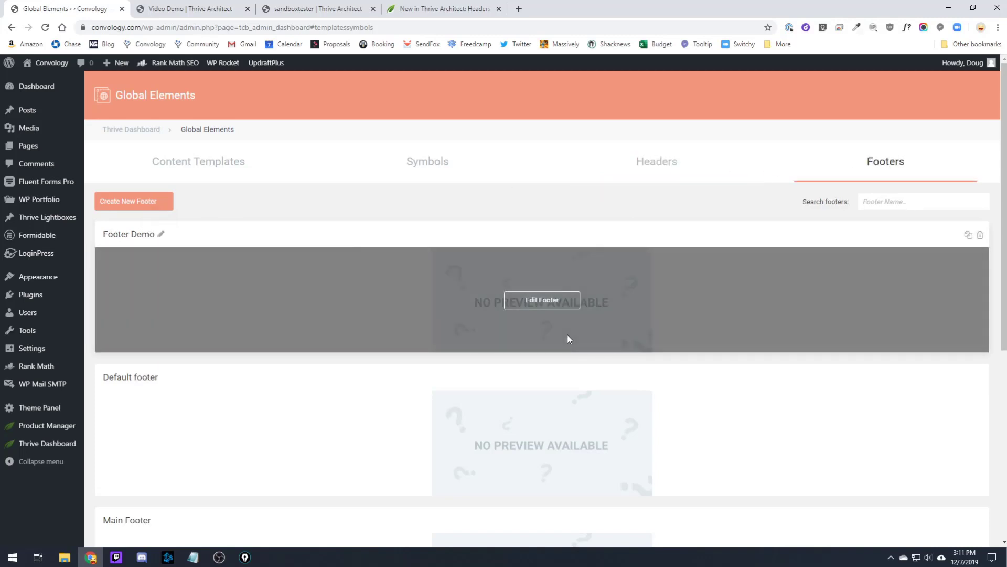
Show the saved headers again and save the sandboxtester landing page with Ctrl+S
left_click(640, 155)
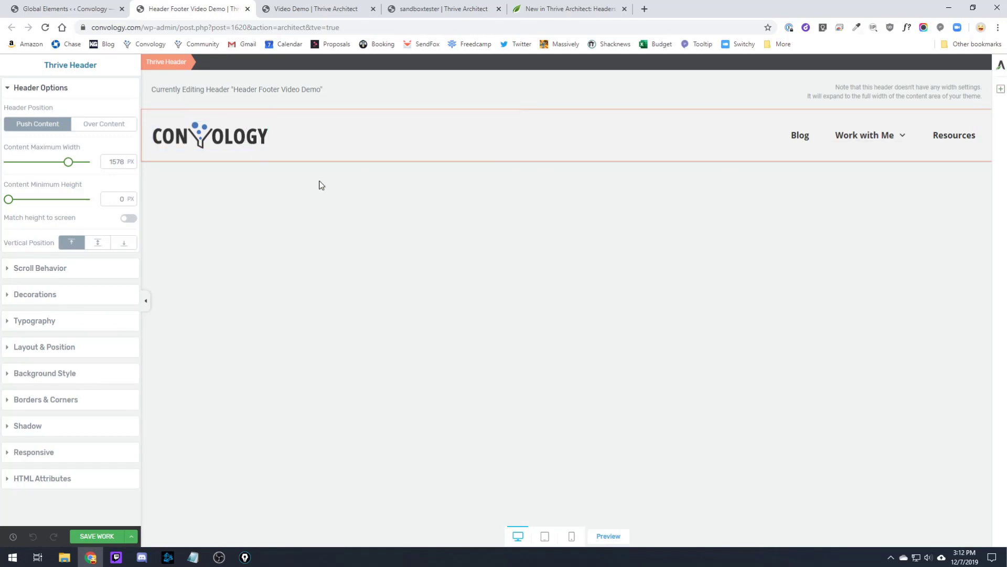
left_click(441, 11)
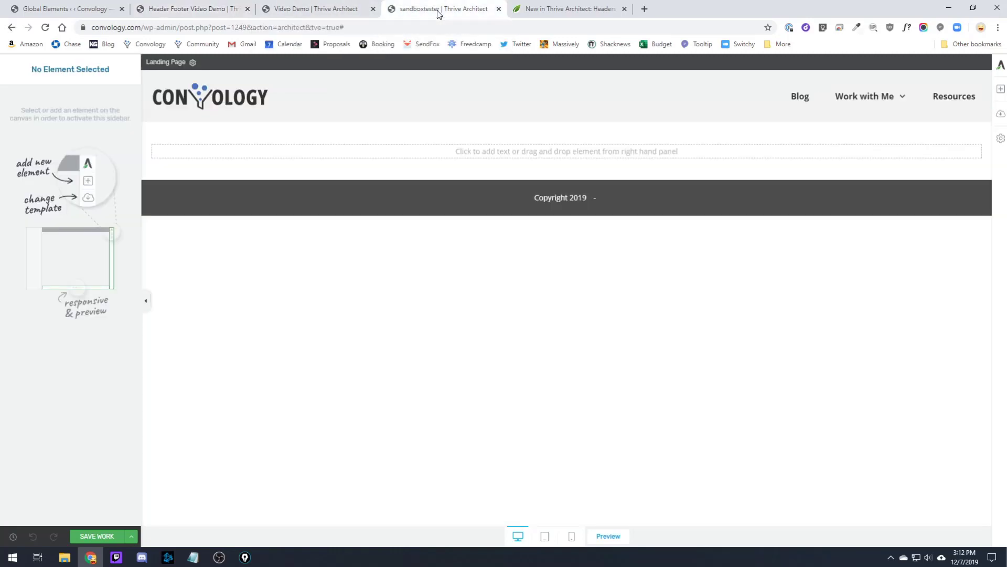
key("ctrl+s")
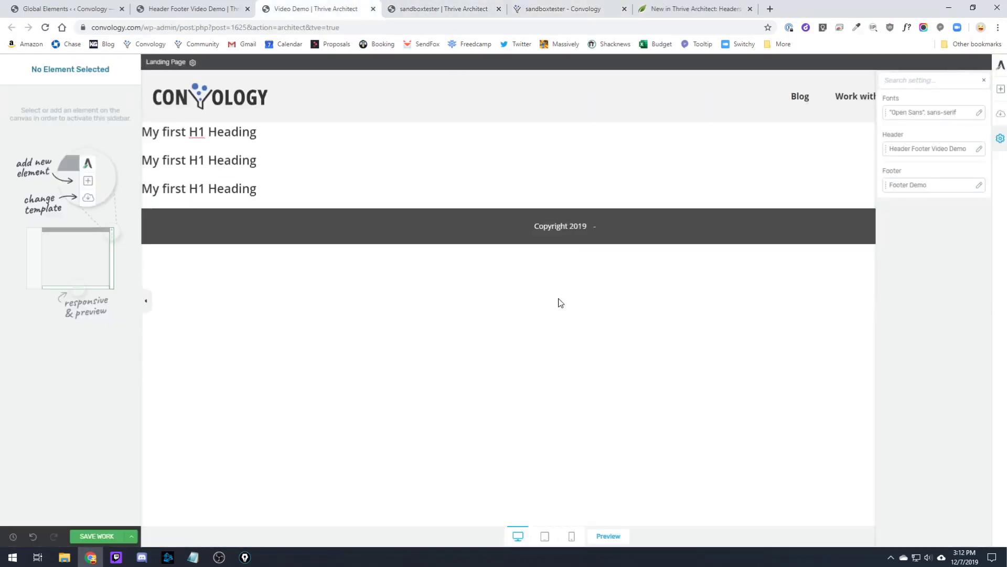
In the Header Footer Video Demo header, add a new Logo element to the left column and delete the old logo
left_click(195, 8)
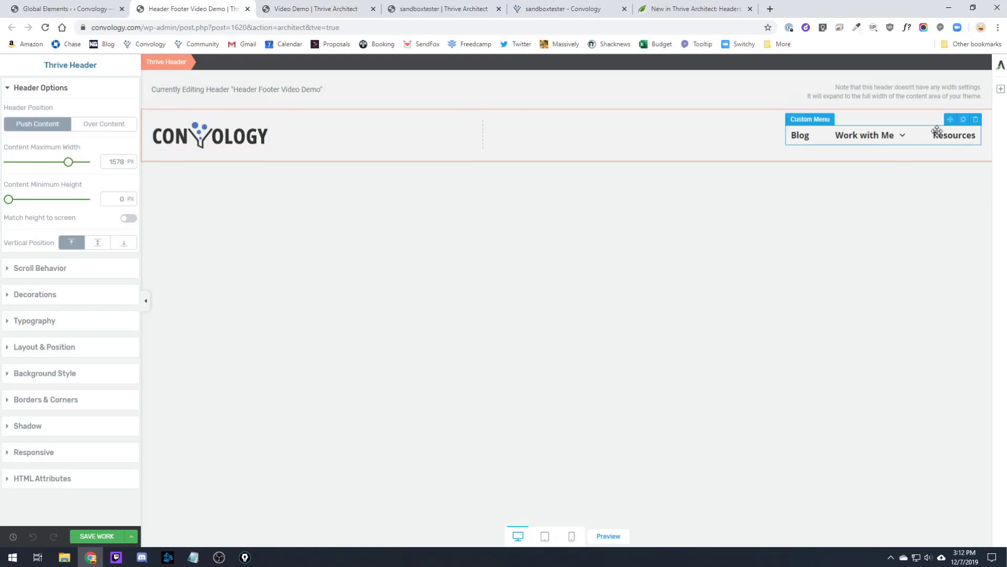
left_click(1000, 89)
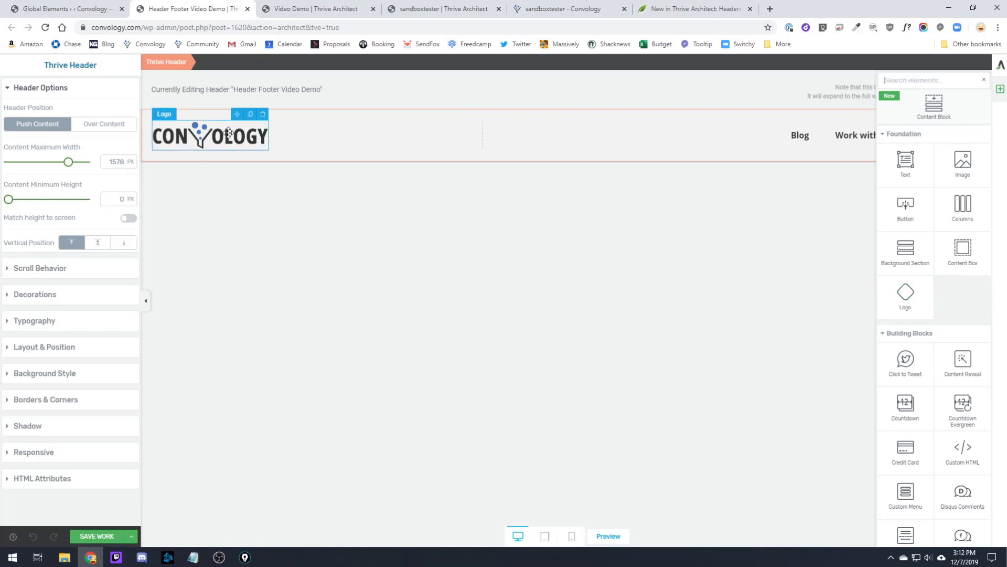
left_click_drag(905, 293, 261, 152)
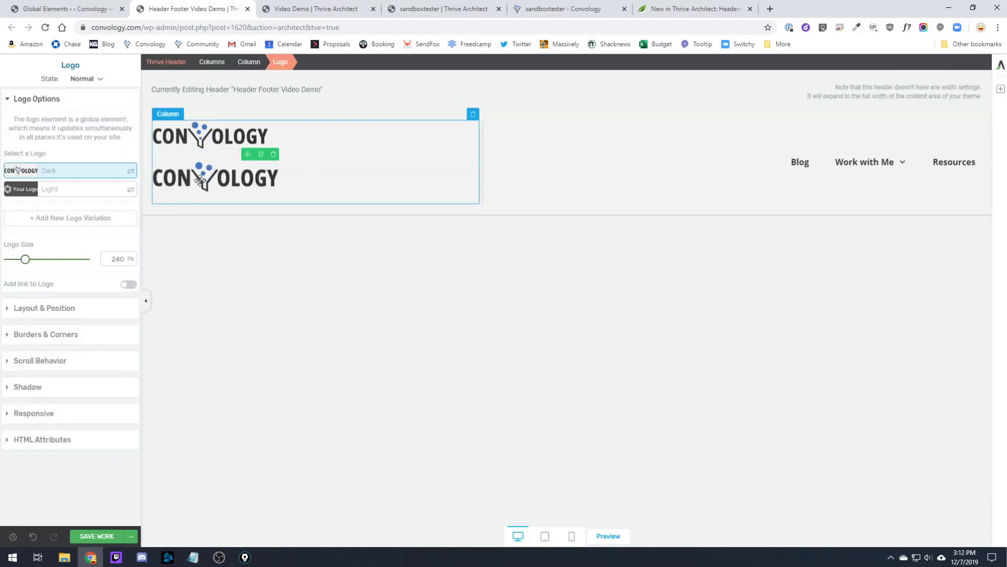
left_click(264, 115)
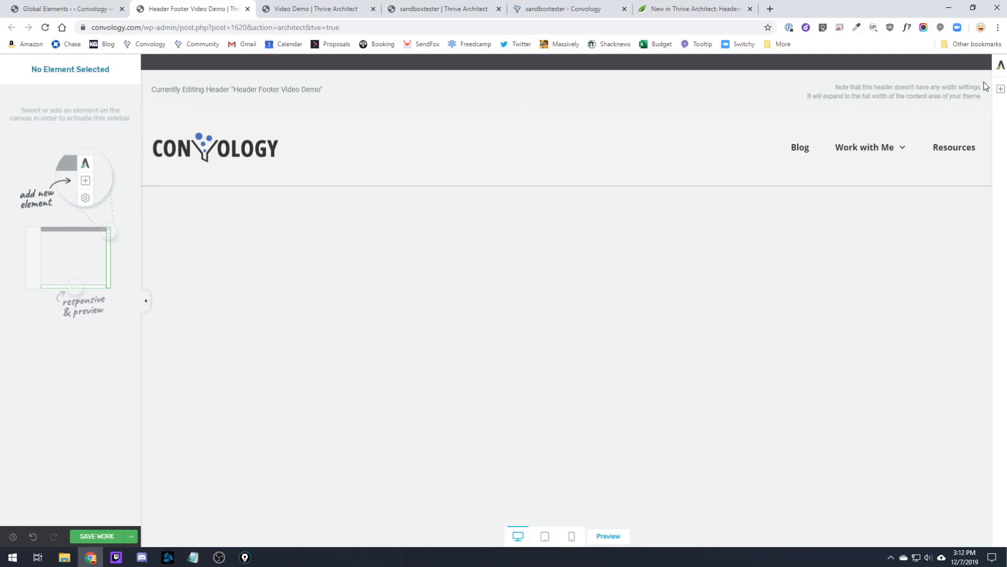
Add a Full Rounded button above the header menu and align it right
left_click(1000, 89)
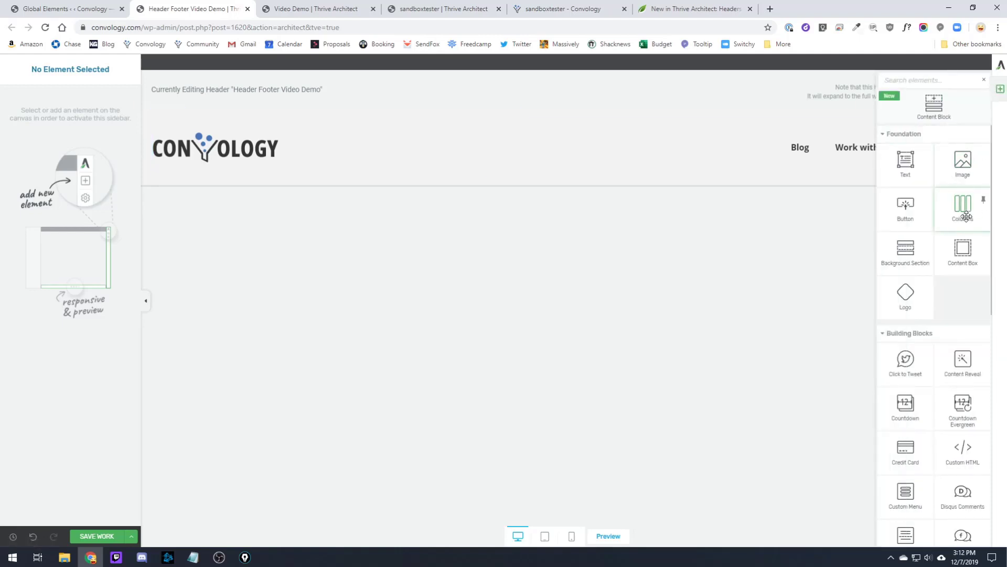
left_click_drag(906, 207, 857, 148)
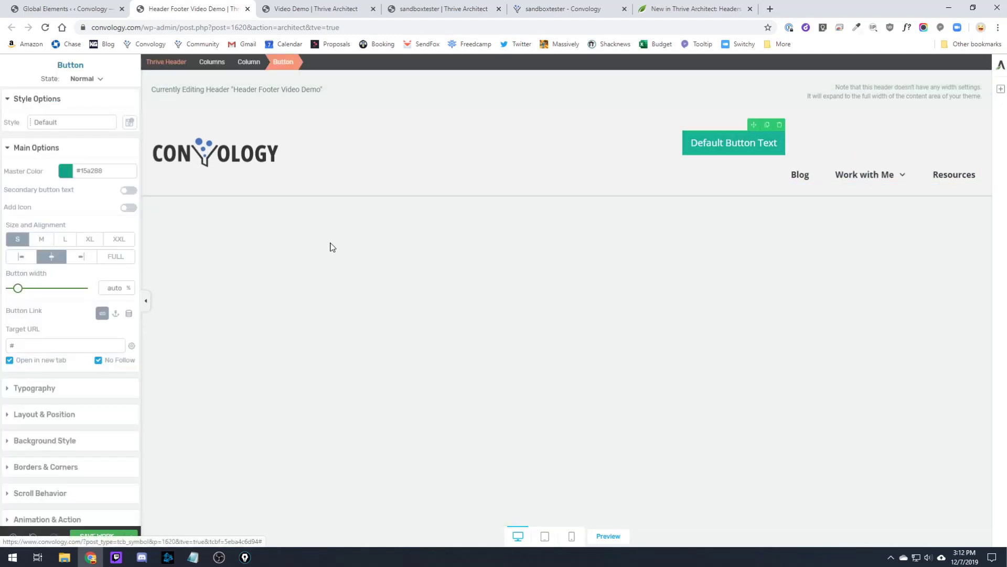
left_click(62, 125)
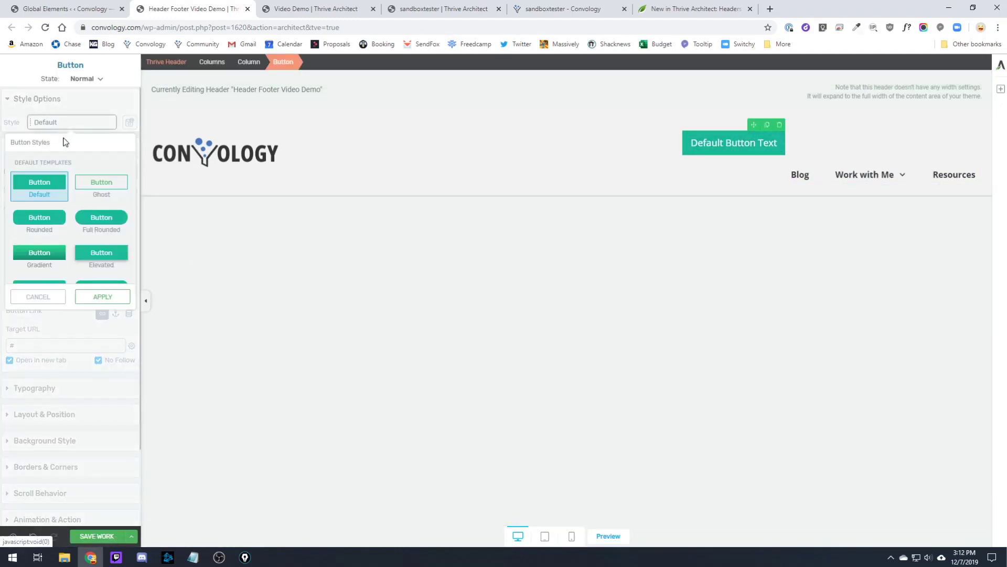
left_click(101, 219)
left_click(110, 295)
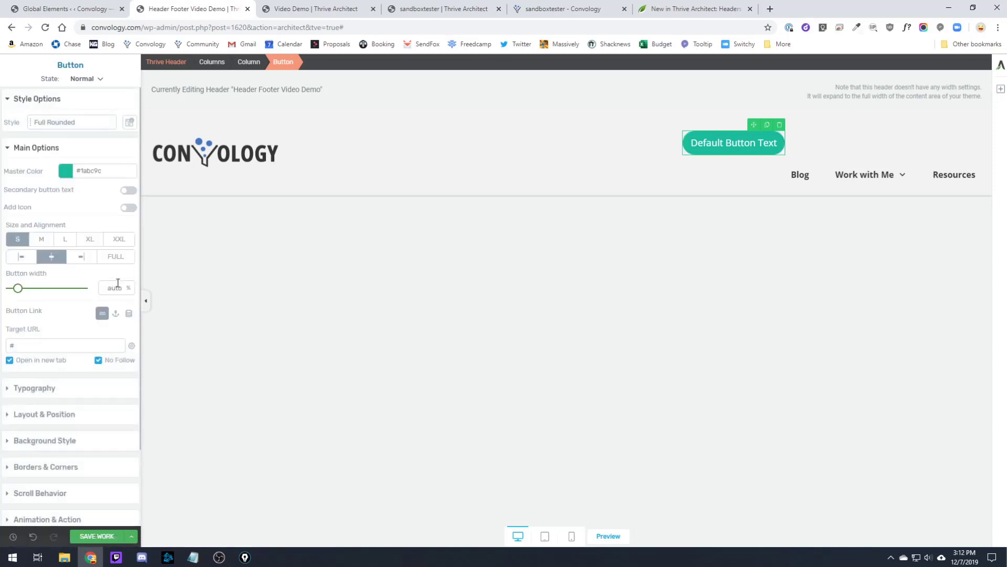
left_click(92, 259)
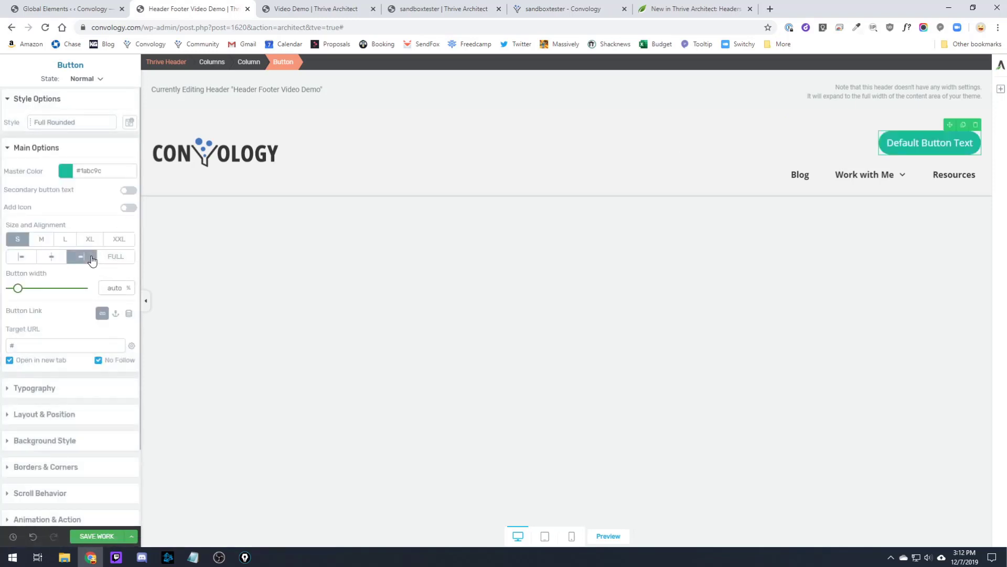
left_click(522, 273)
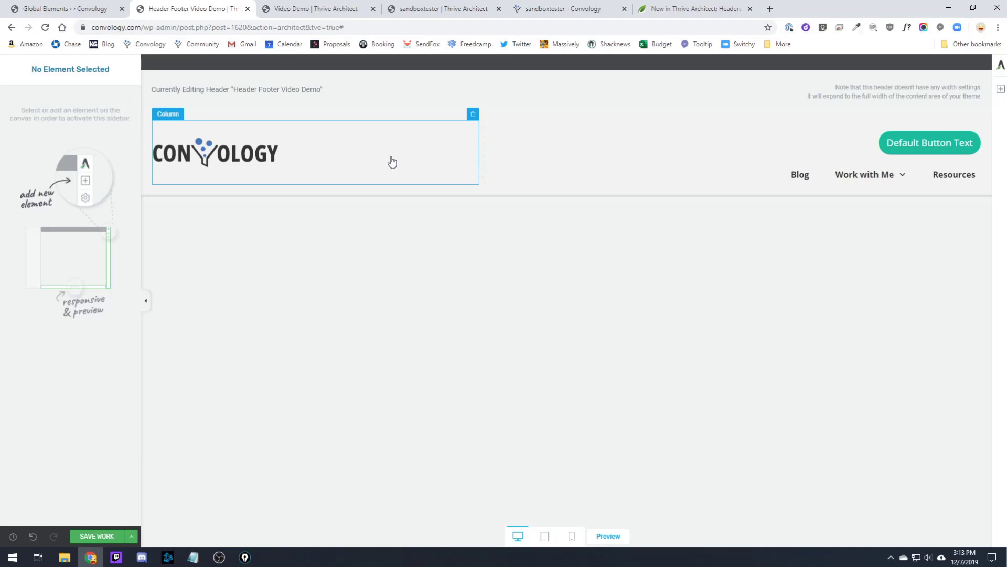
Set the top margin of the logo and the Default Button Text button to 0
left_click(240, 139)
left_click(240, 148)
left_click(48, 310)
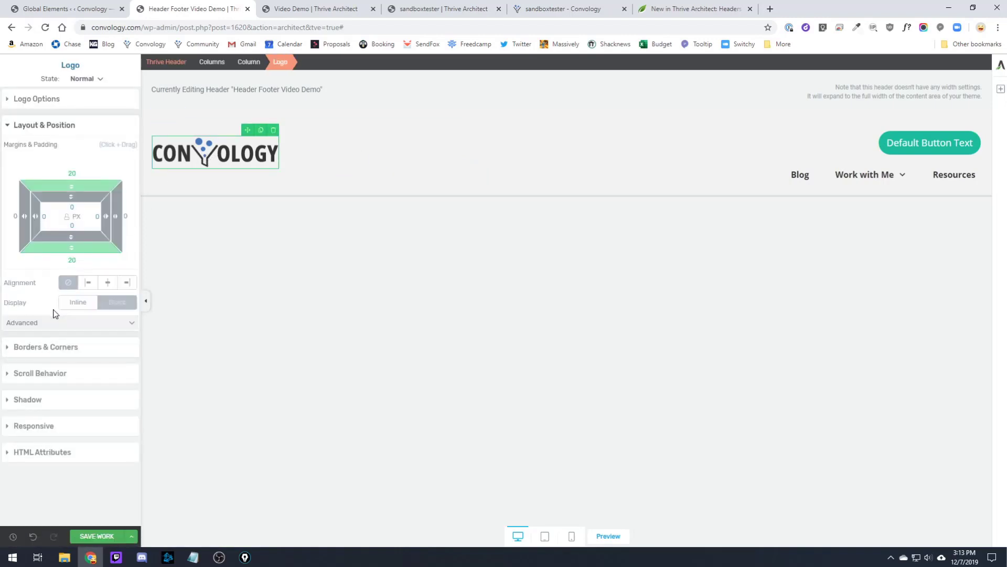
type("0")
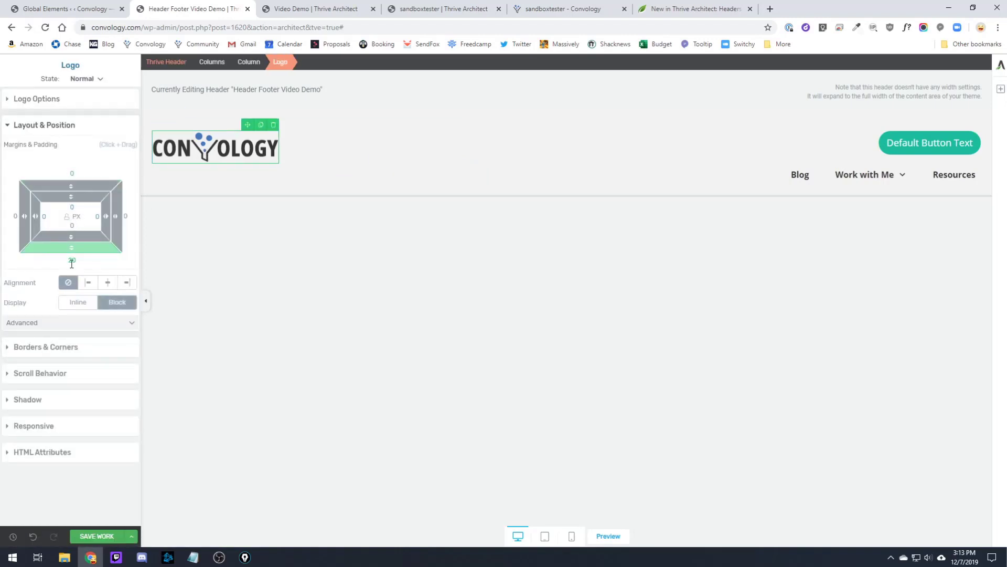
left_click(716, 182)
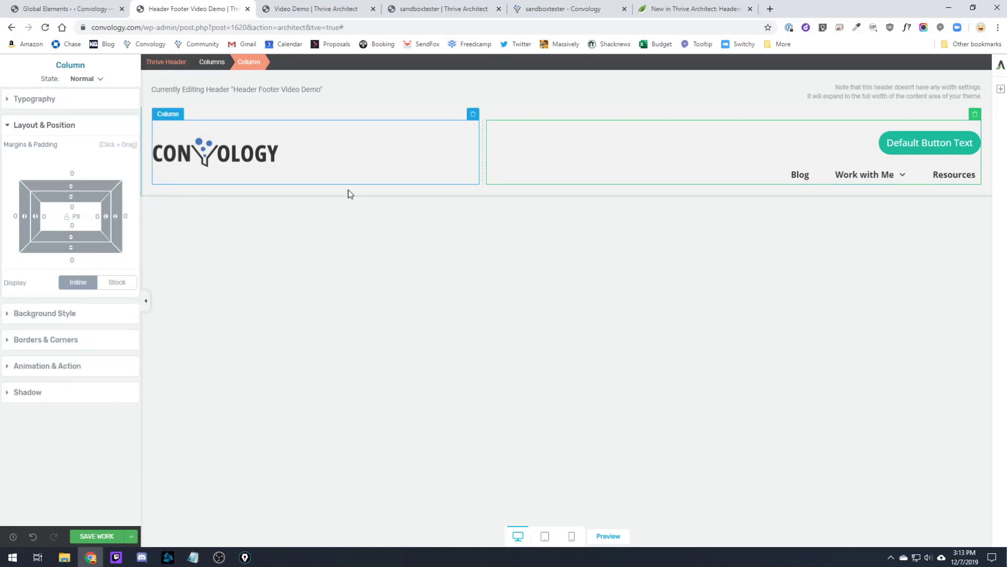
left_click(814, 169)
left_click(892, 138)
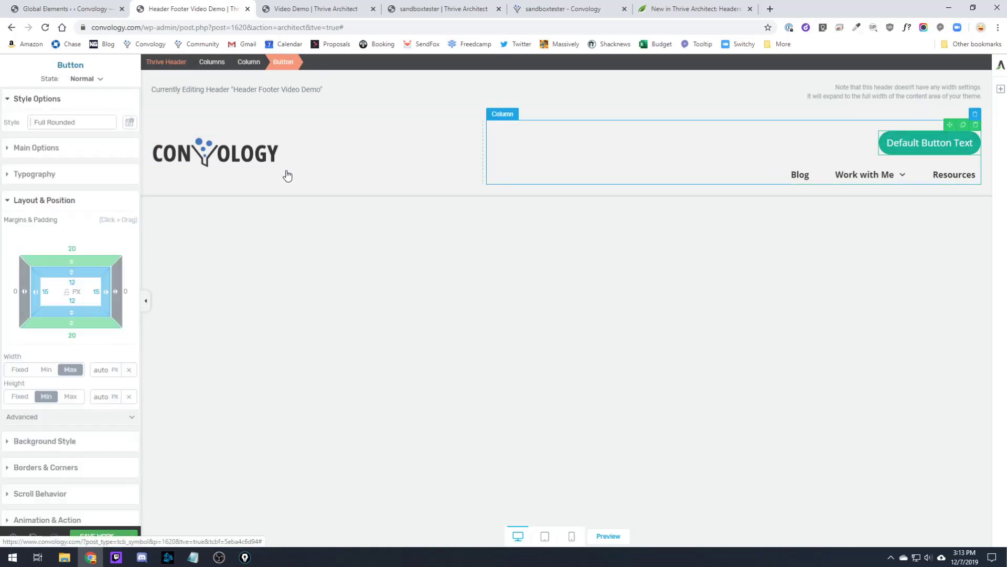
left_click(72, 248)
type("00")
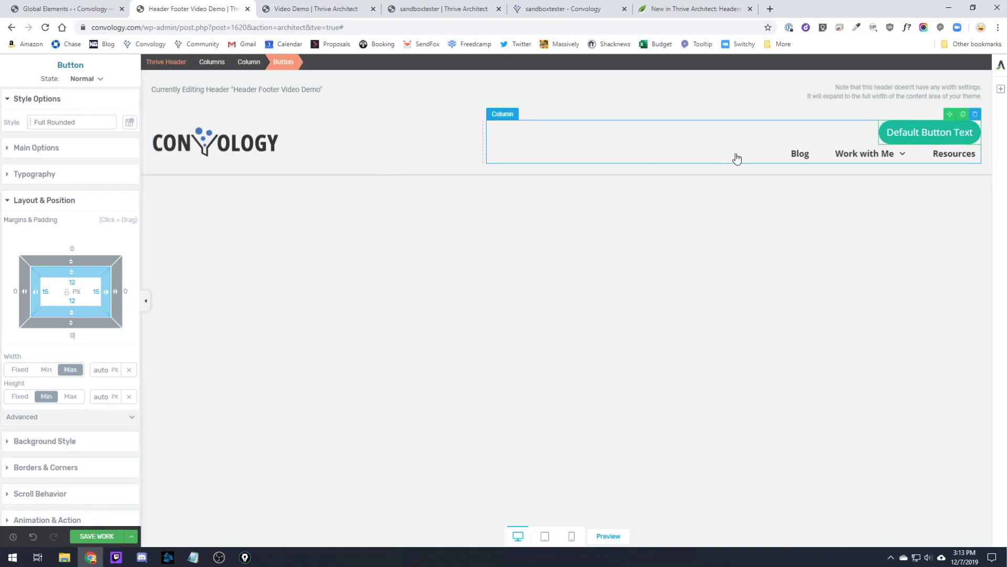
Save the edited header
left_click(810, 158)
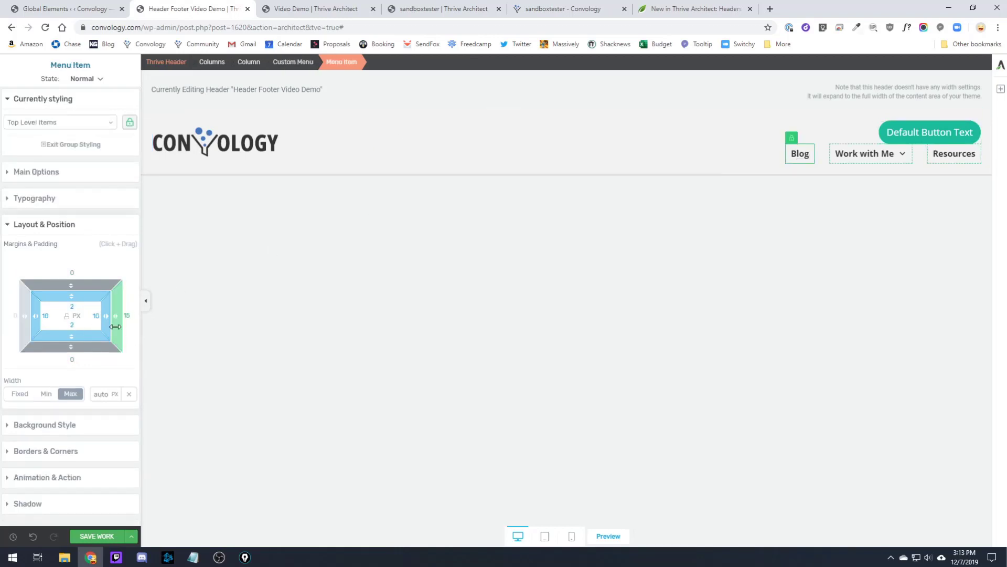
left_click(750, 256)
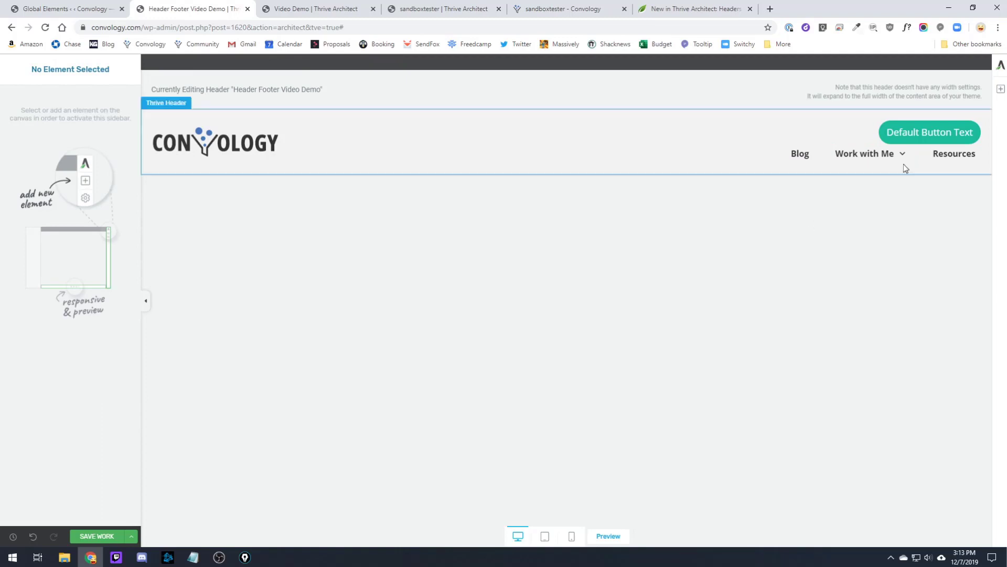
left_click(100, 535)
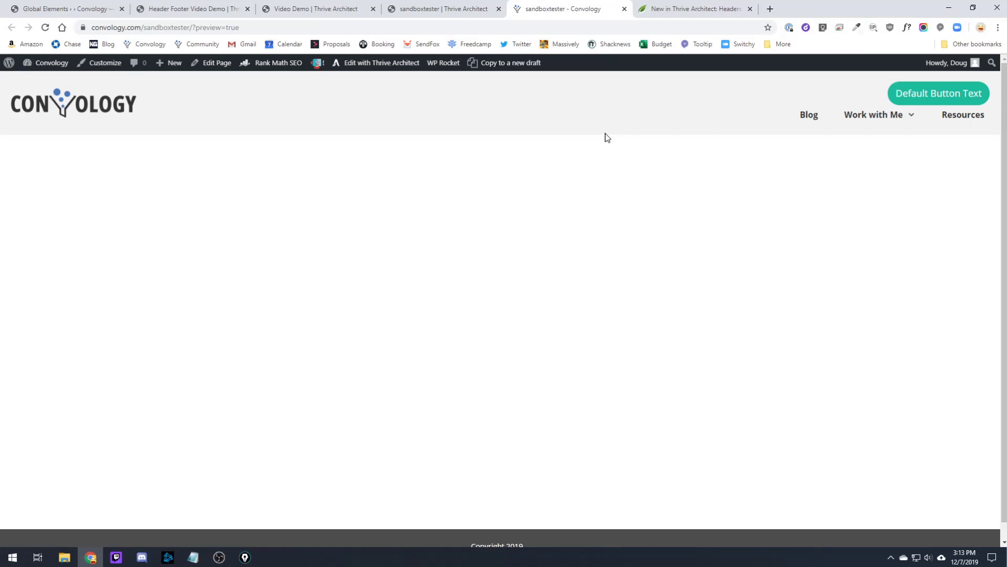
Scroll the live Convology homepage to look over its standard site header
scroll(597, 209, "down", 1)
scroll(597, 208, "up", 1)
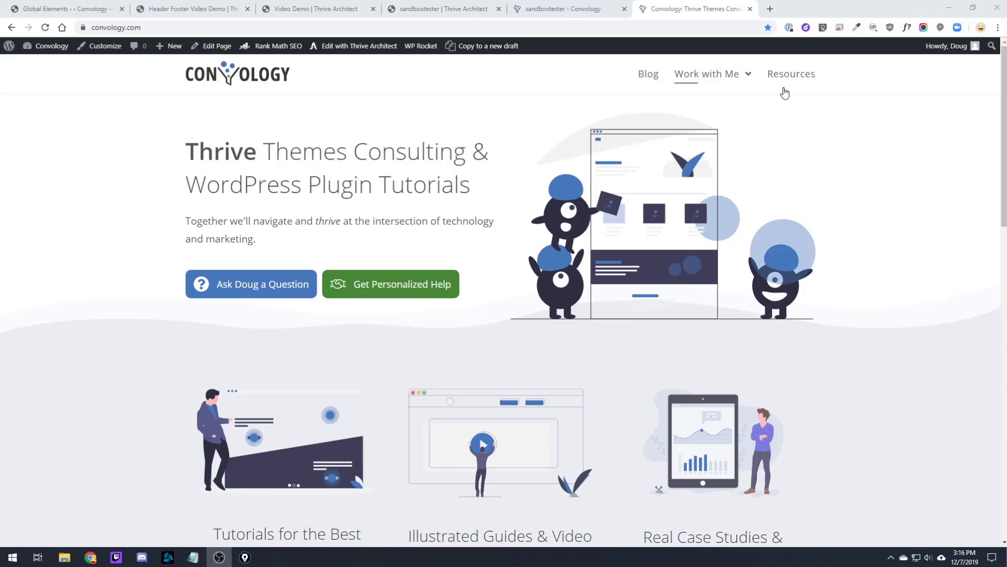
Scroll the homepage, then return to the sandboxtester preview with the new button header
scroll(758, 391, "down", 15)
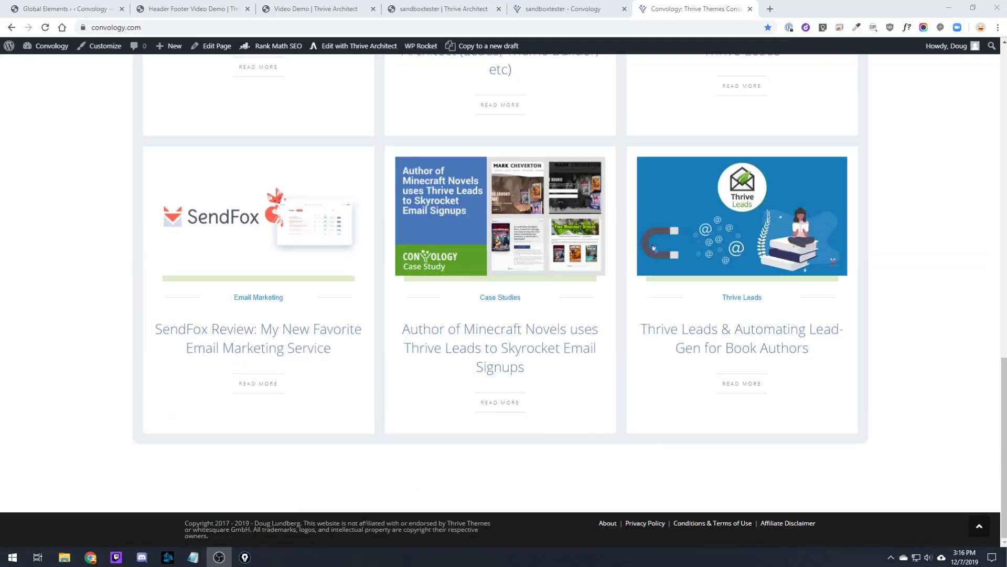
scroll(573, 409, "up", 15)
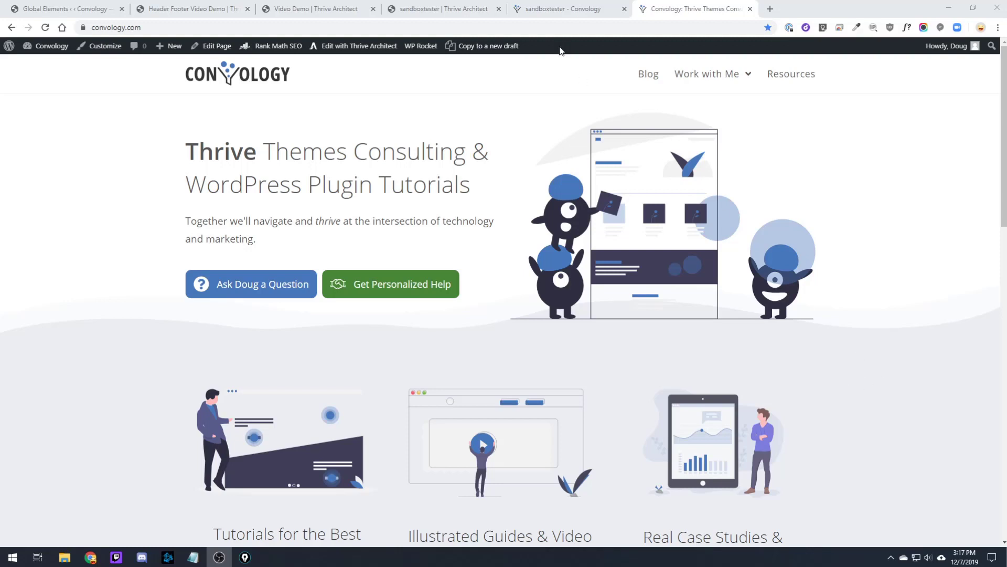
left_click(538, 13)
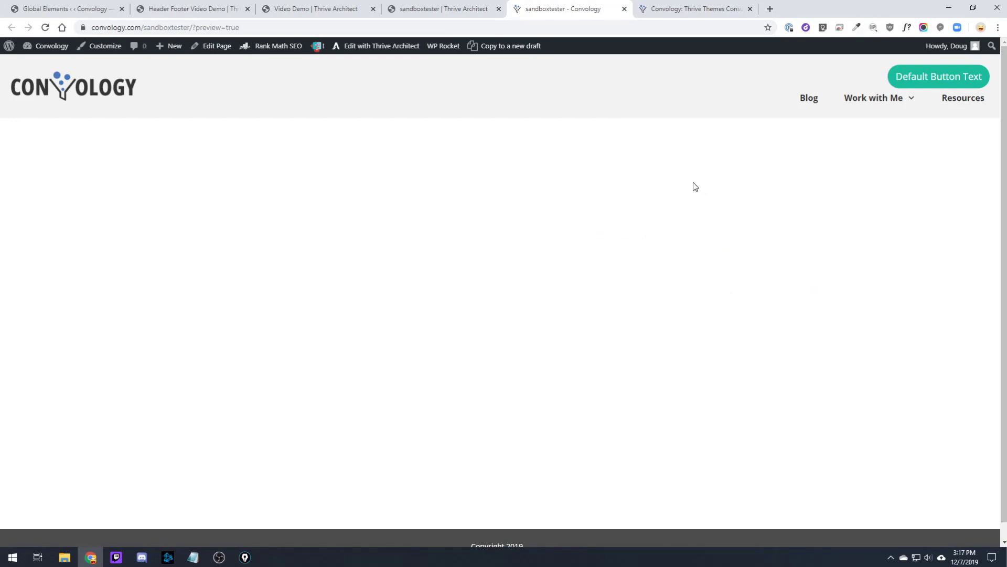
Move through the sandboxtester and header editor tabs to reach the global headers list
left_click(416, 13)
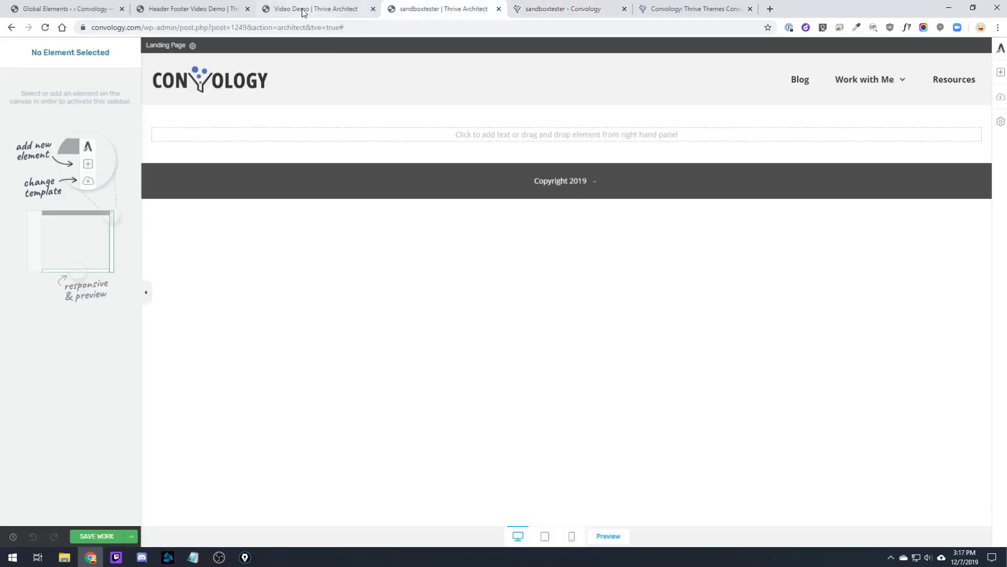
left_click(184, 9)
left_click(83, 16)
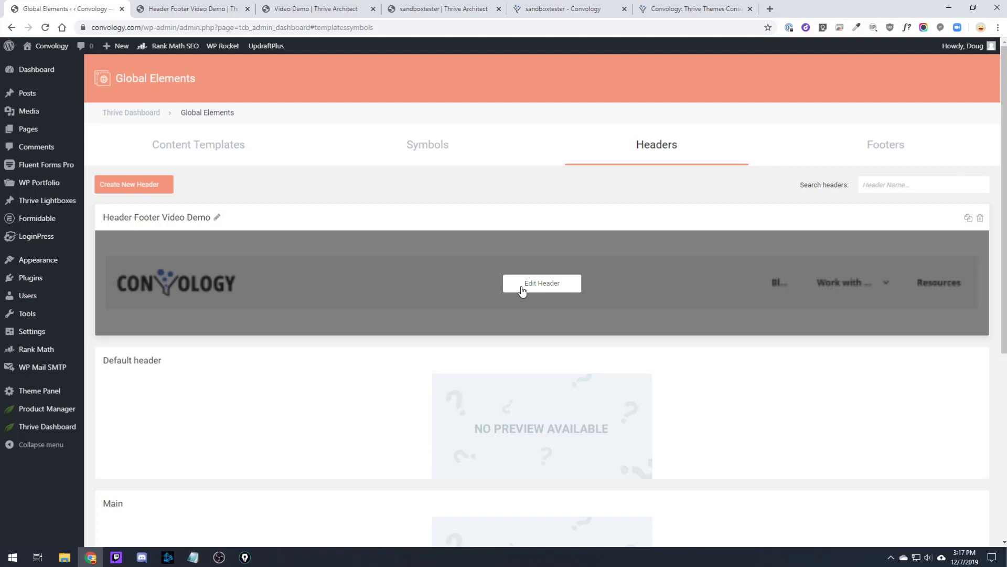
Revert the Video Demo landing page to the theme template through Landing Page Settings and confirm
left_click(522, 290)
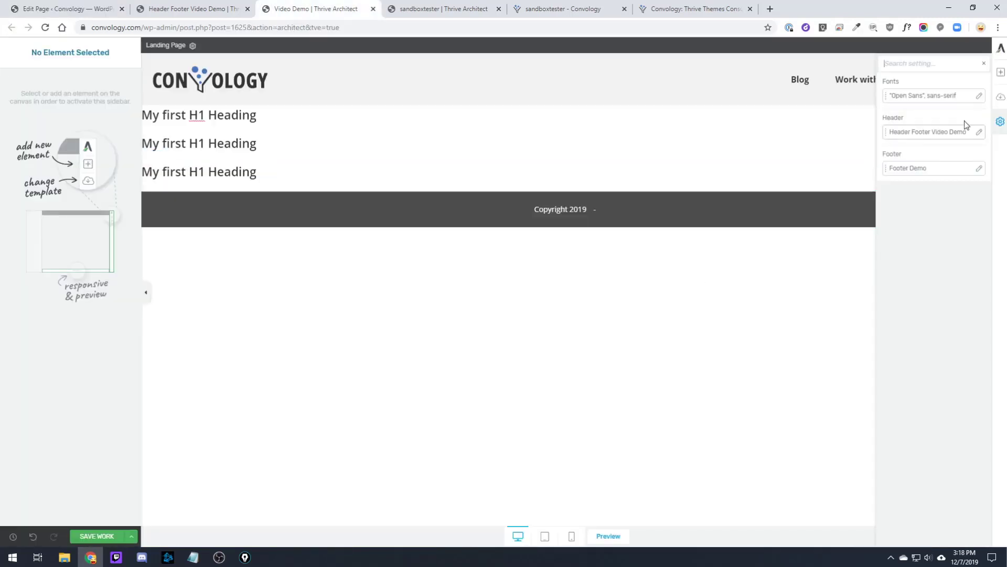
left_click(939, 67)
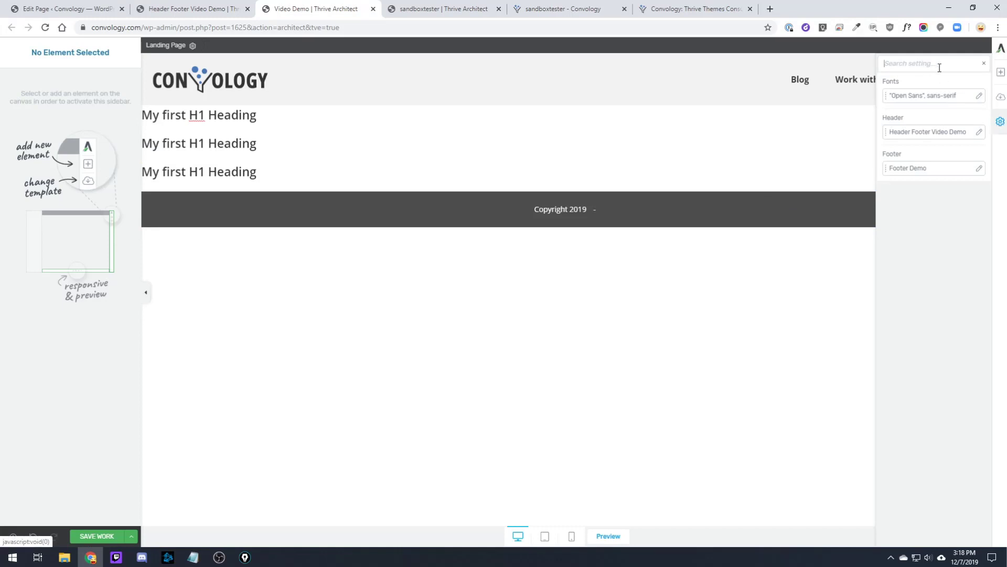
left_click(984, 63)
left_click(885, 64)
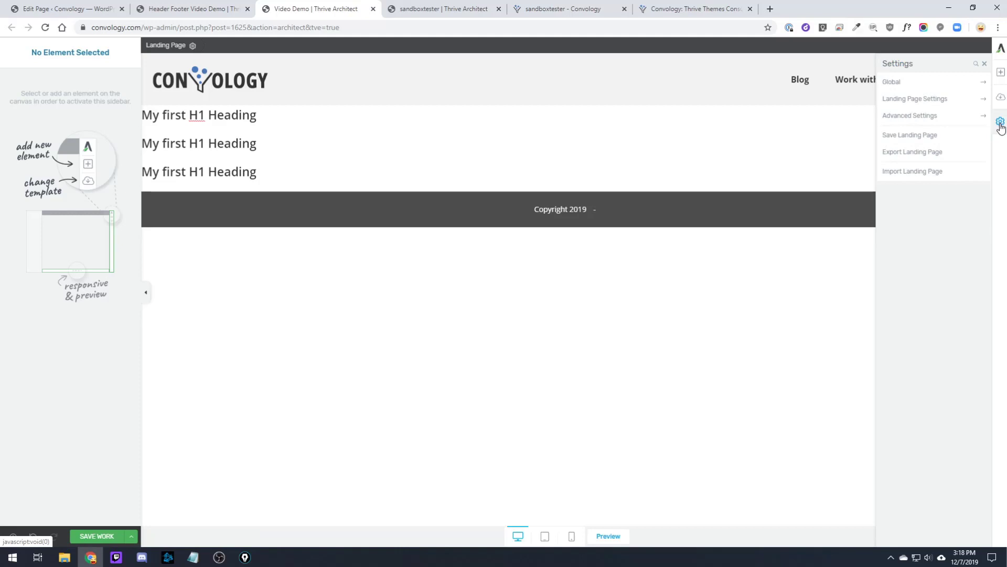
left_click(928, 102)
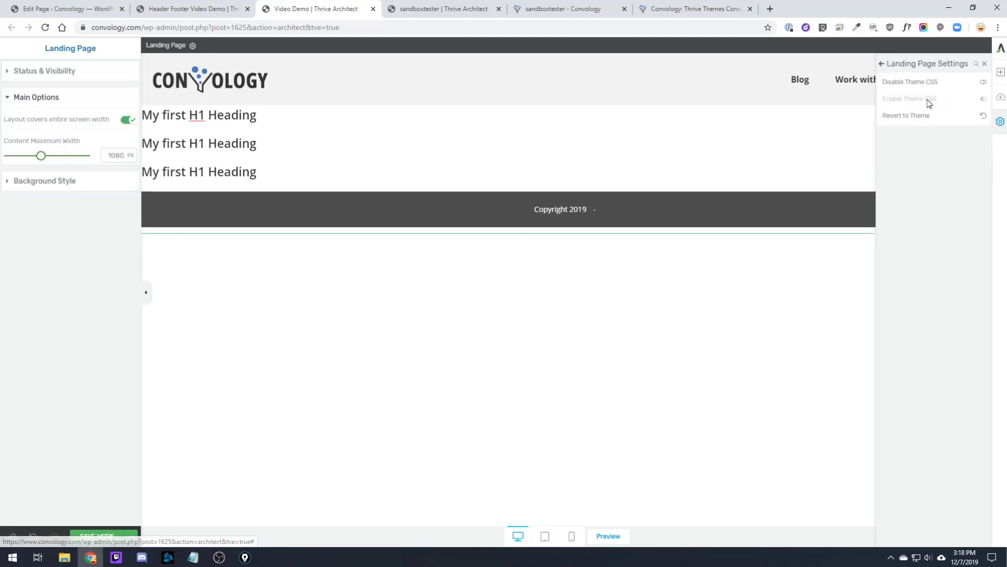
left_click(901, 121)
left_click(553, 114)
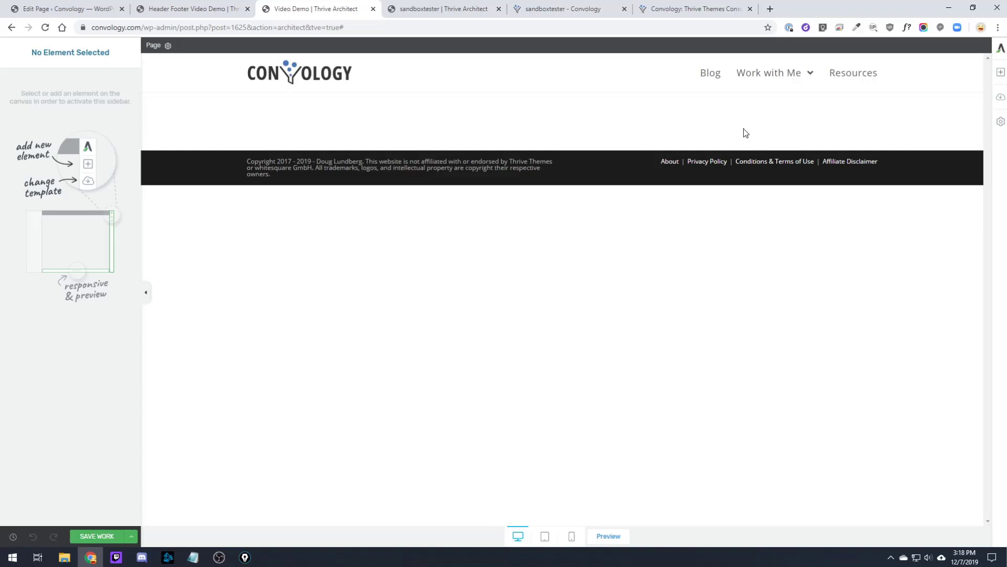
mouse_move(756, 81)
Set OceanWP Display Header to Disable on the Video Demo page and save the draft
left_click(213, 17)
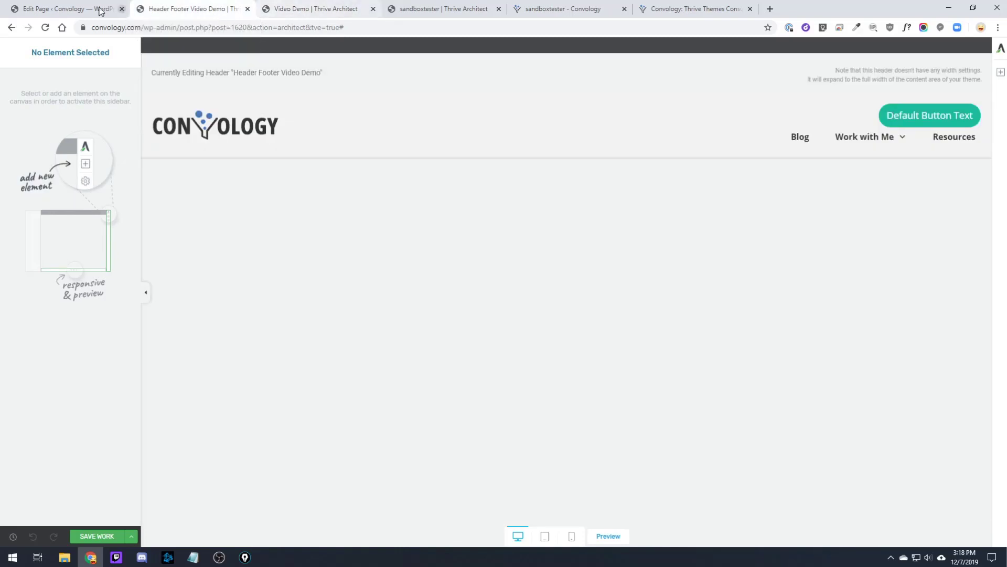
left_click(79, 9)
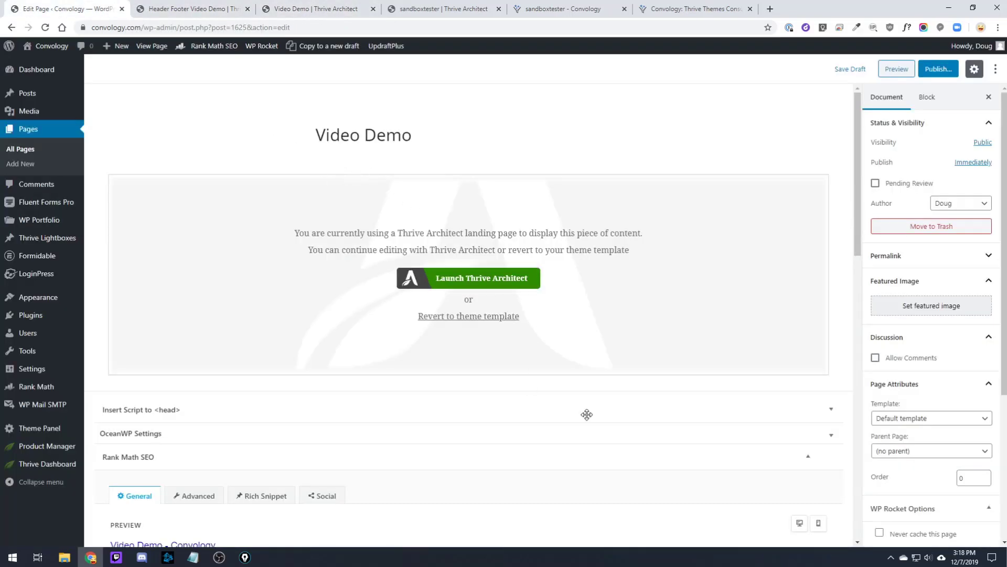
scroll(531, 396, "down", 1)
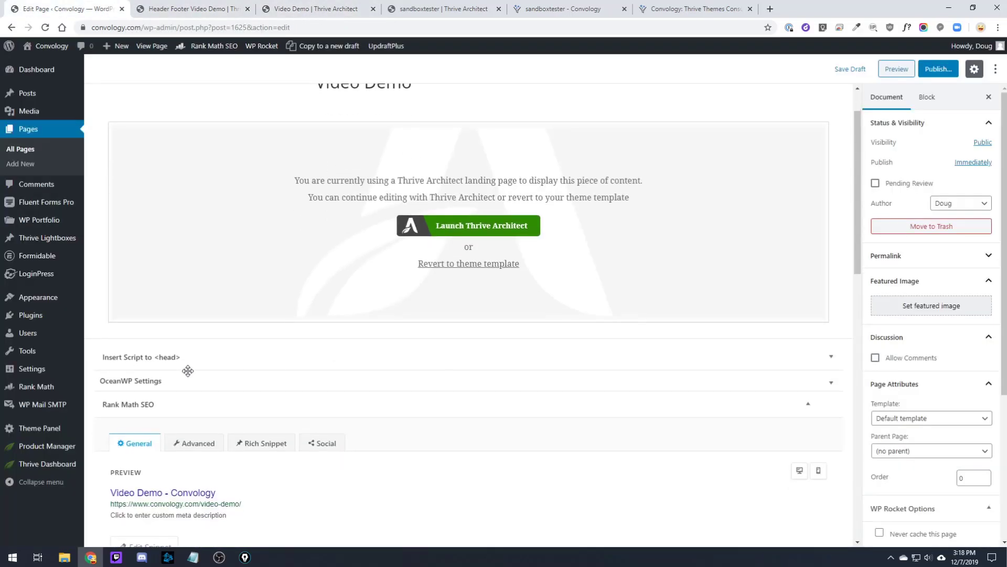
left_click(831, 382)
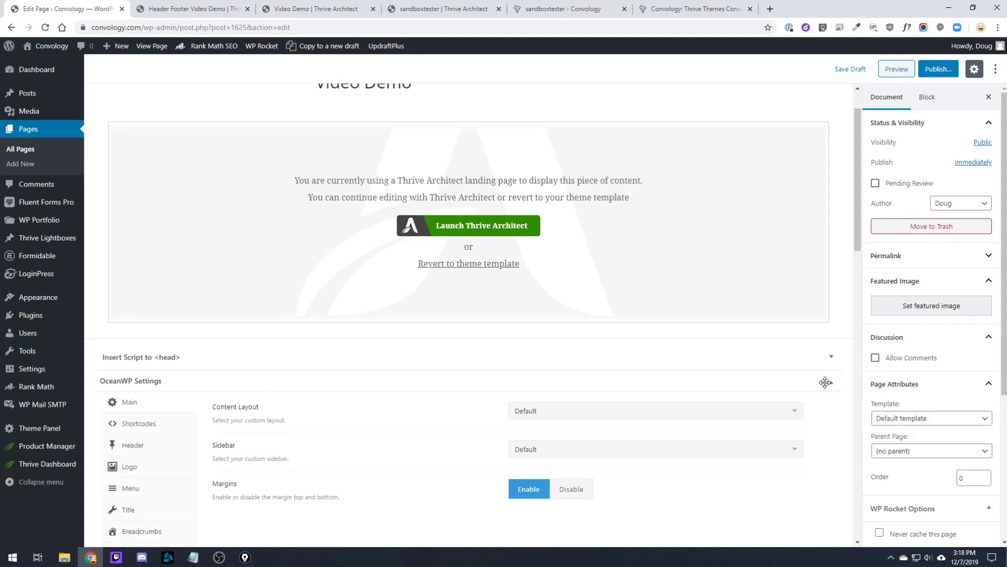
scroll(826, 384, "down", 2)
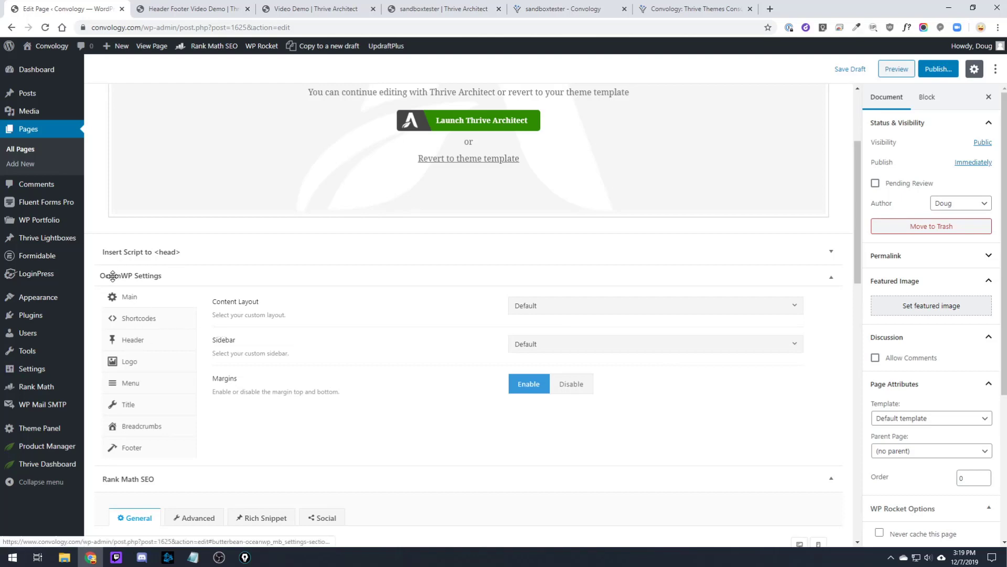
left_click(126, 341)
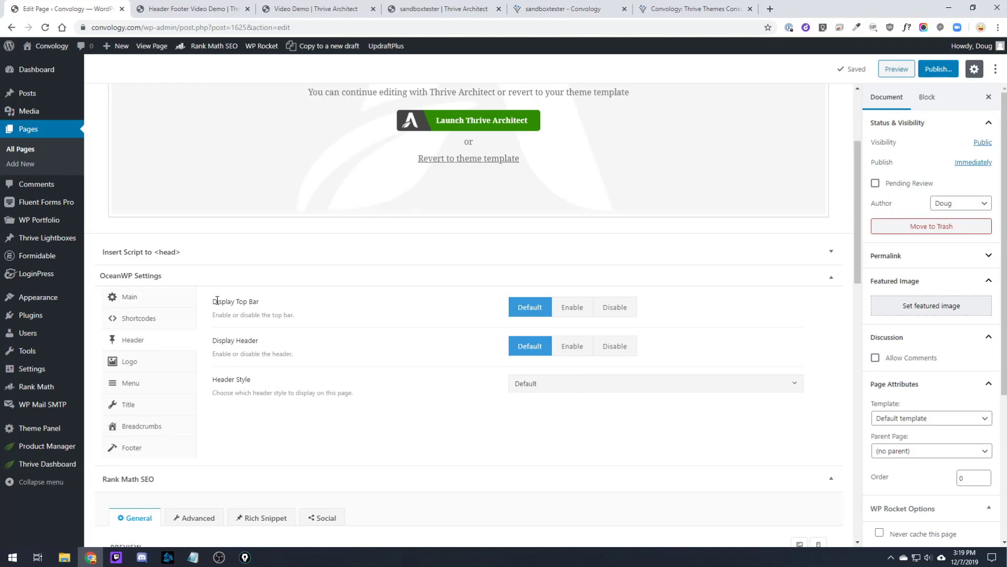
left_click_drag(211, 340, 264, 339)
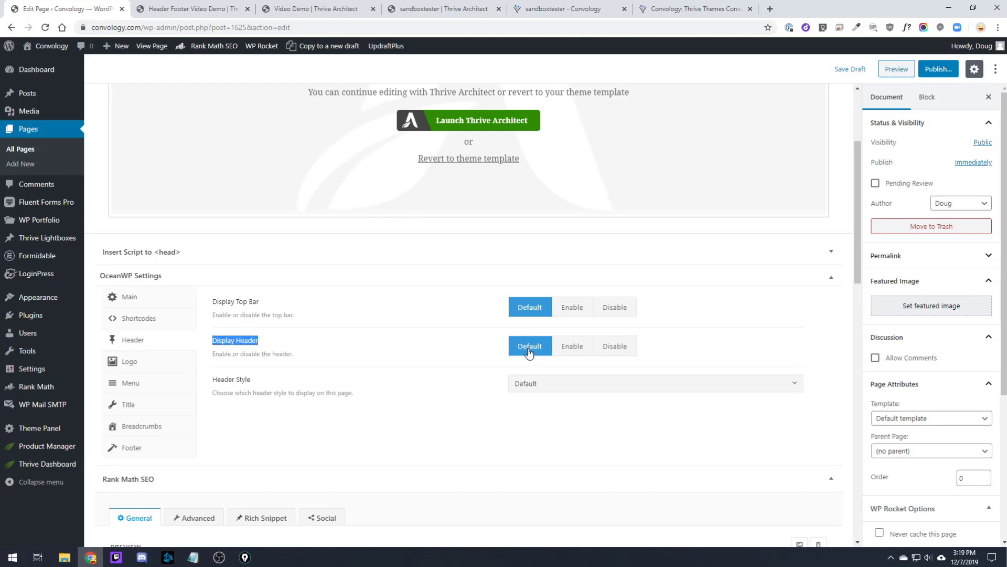
left_click(621, 349)
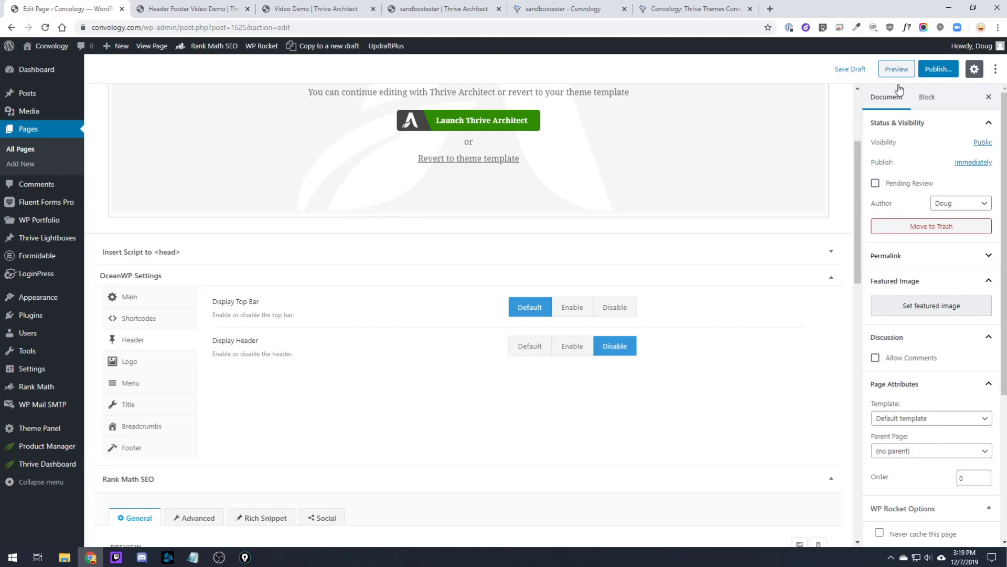
left_click(843, 71)
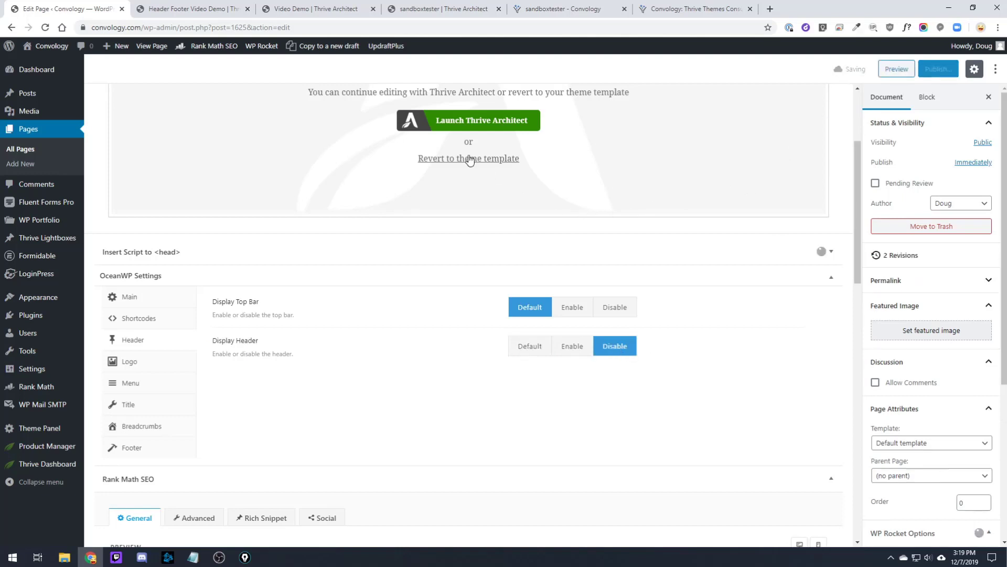
left_click(242, 13)
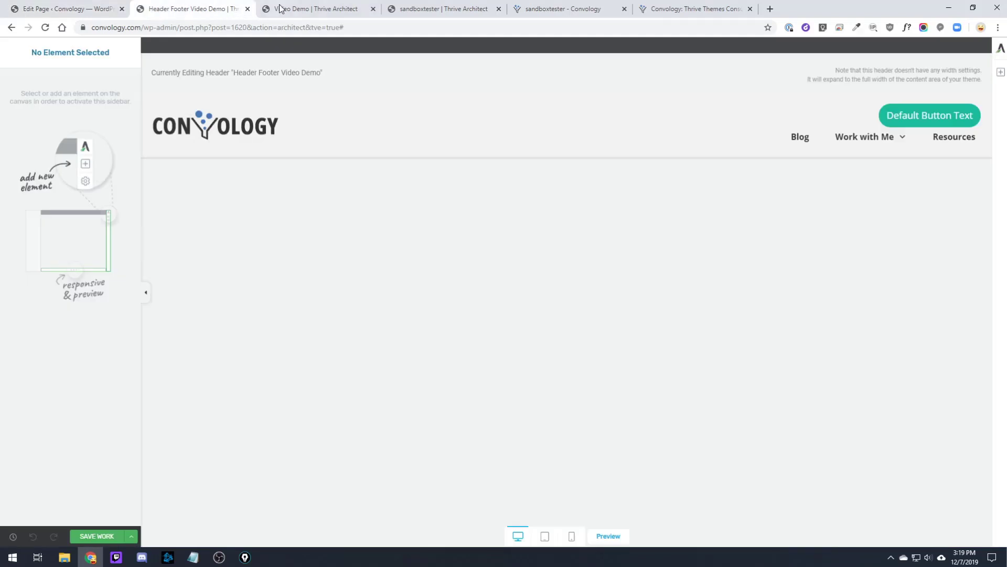
Close the Header Footer Video Demo editor, check Edit Page, and return to the Video Demo editor
left_click(247, 9)
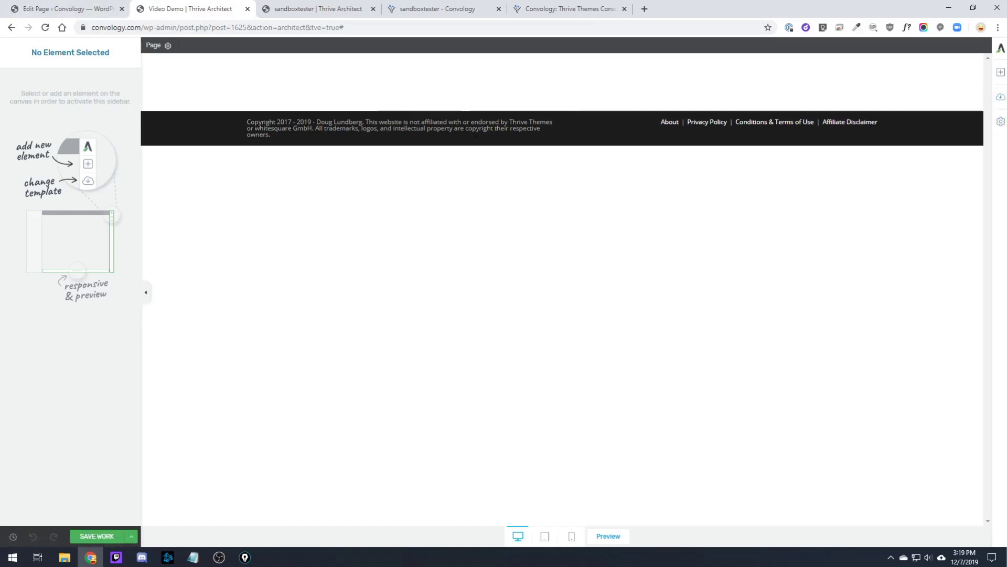
left_click(104, 13)
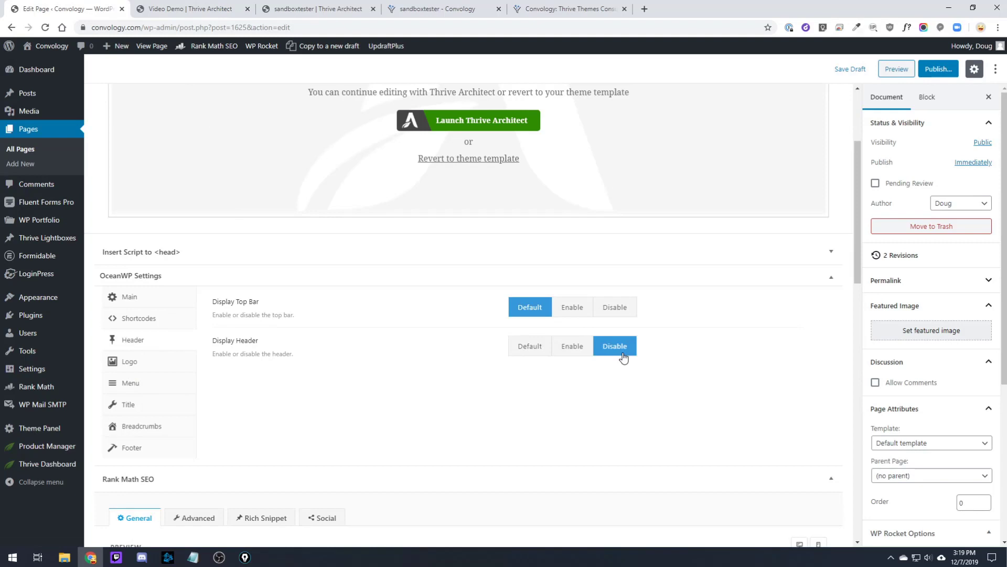
left_click(210, 9)
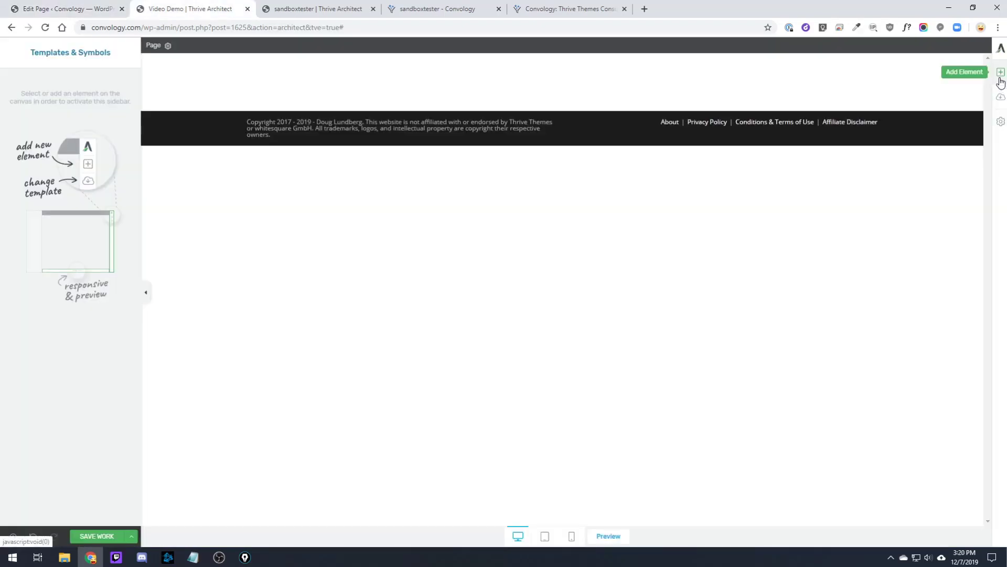
Add a full-width background section above the footer and place the Convology logo in it
left_click(1001, 73)
left_click(911, 63)
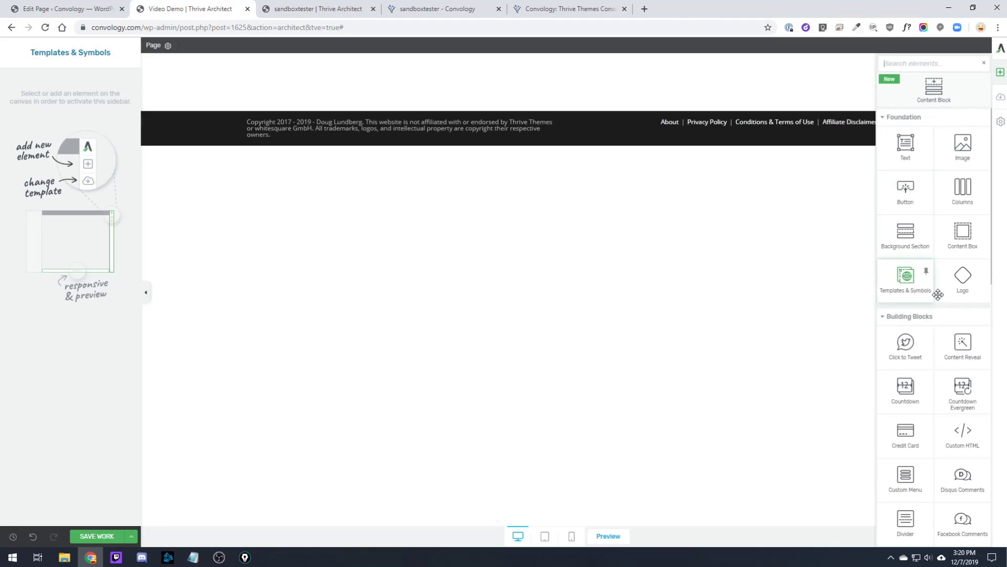
left_click(906, 235)
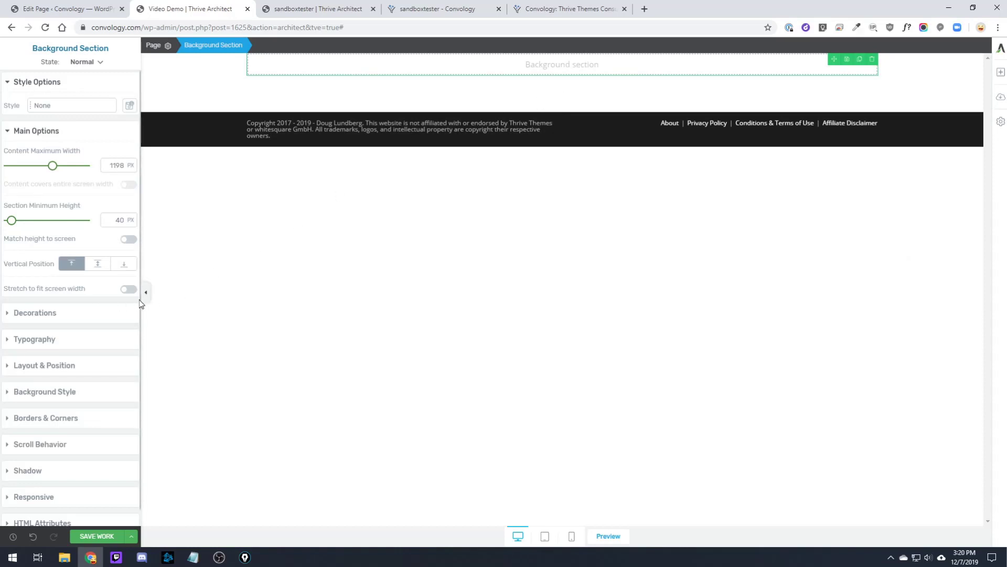
left_click(128, 289)
left_click(324, 294)
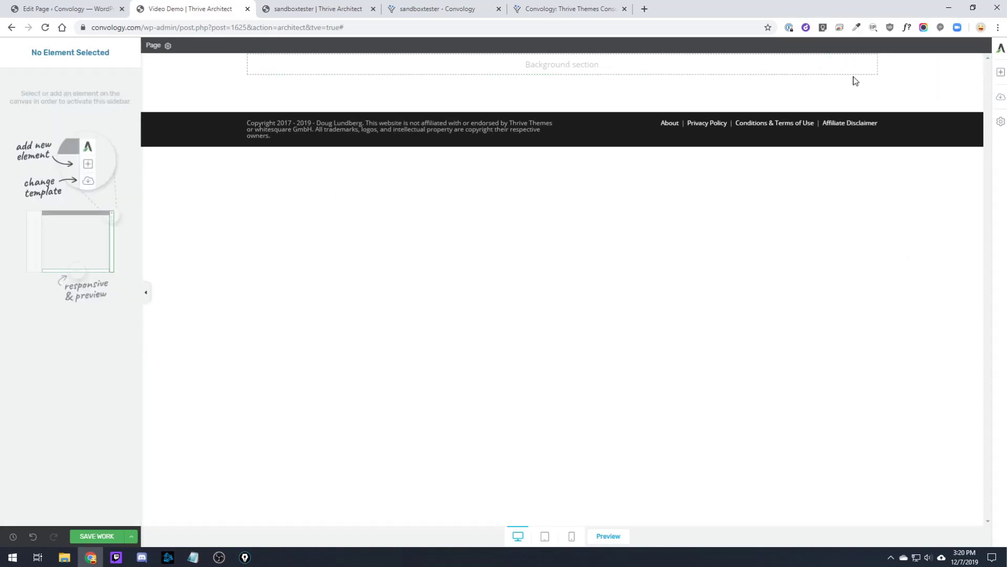
left_click(1000, 72)
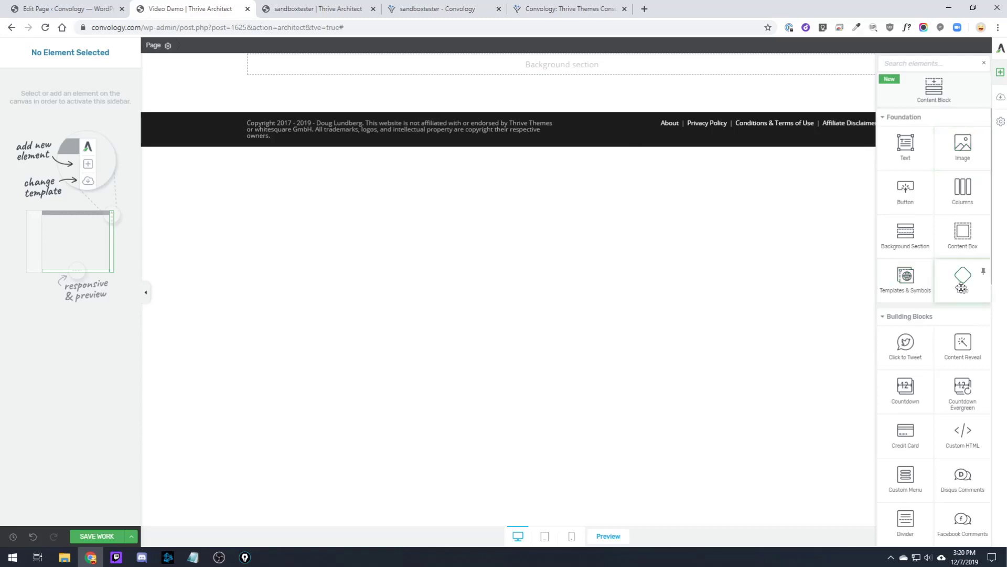
left_click_drag(963, 278, 569, 79)
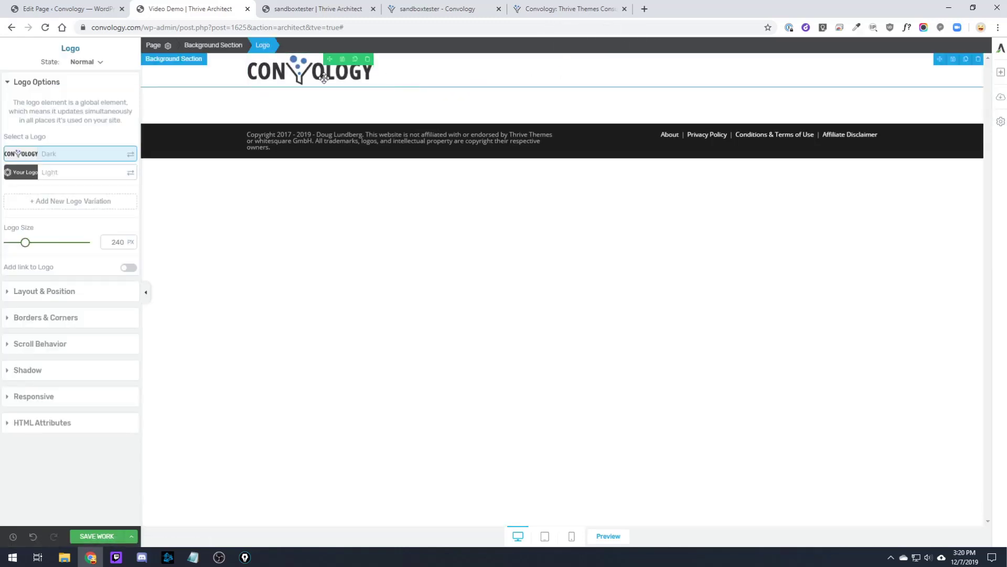
left_click(403, 224)
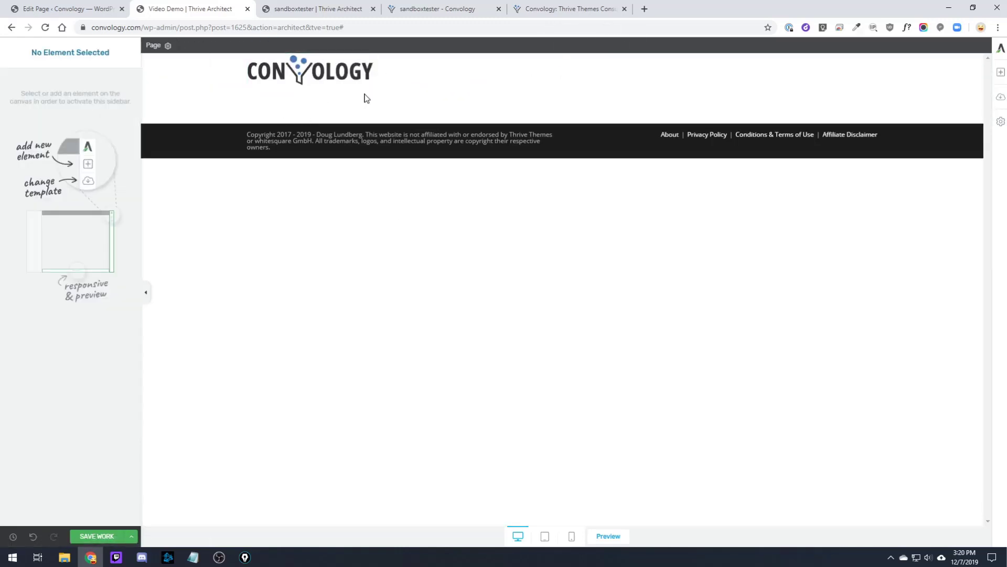
Add a standard dropdown menu built from the WordPress Main Menu with the Basic template
left_click(1000, 75)
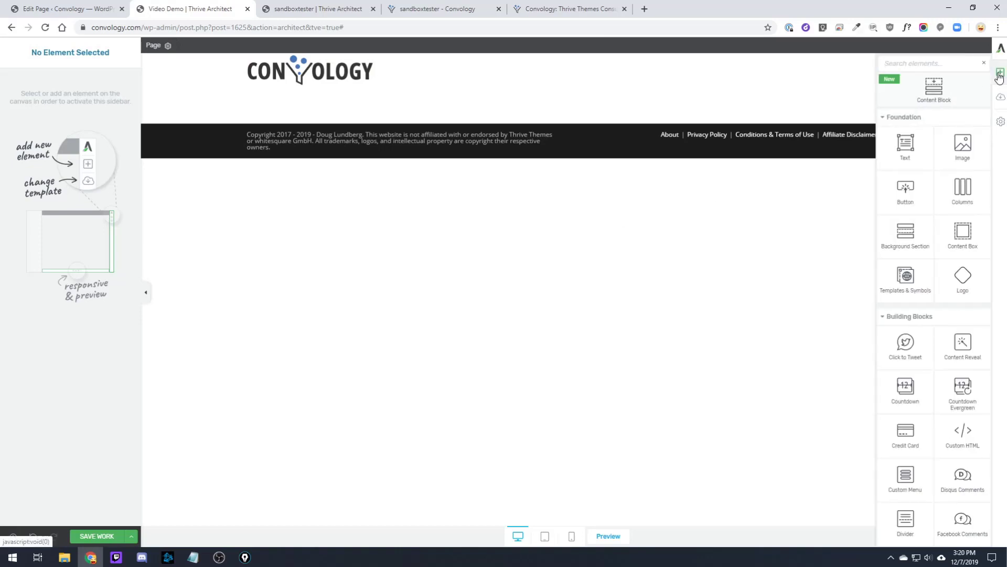
type("menu")
left_click_drag(907, 131, 342, 89)
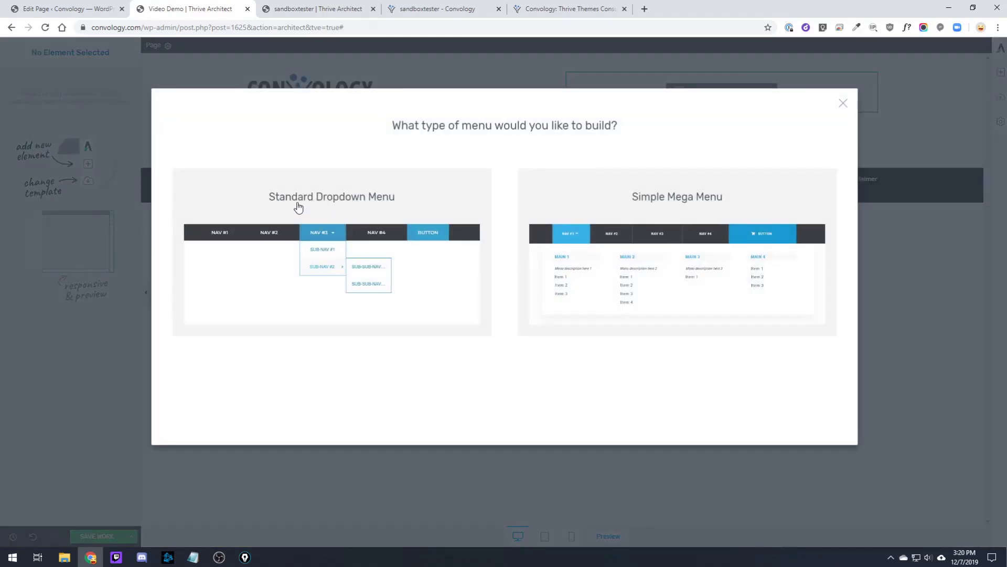
left_click(298, 207)
left_click(798, 428)
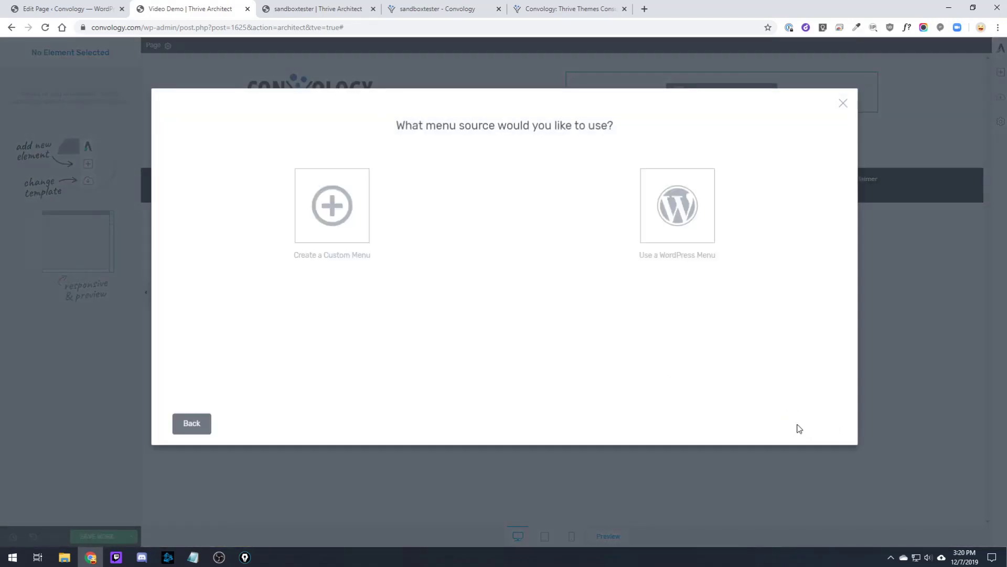
left_click(678, 206)
left_click(551, 307)
left_click(477, 344)
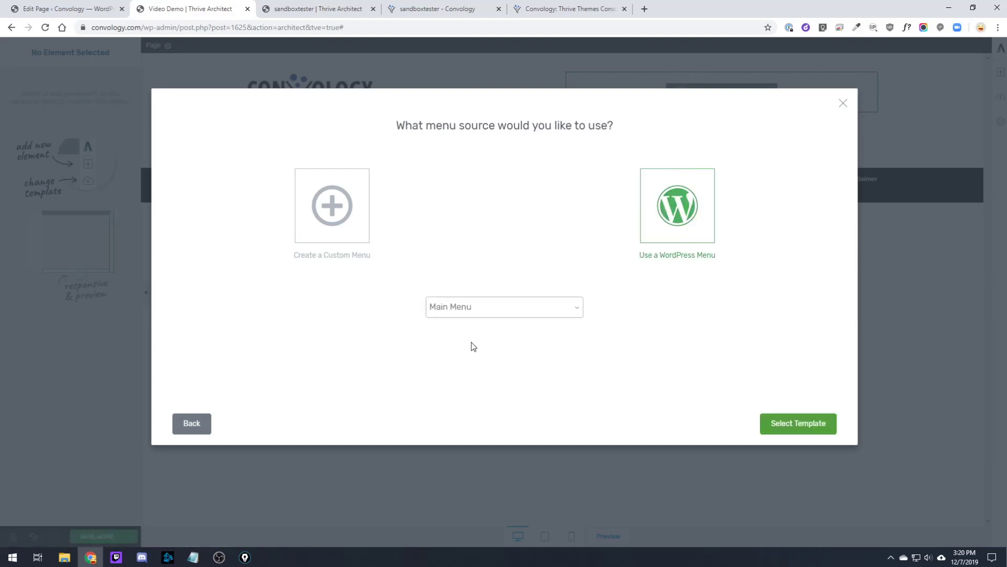
left_click(790, 422)
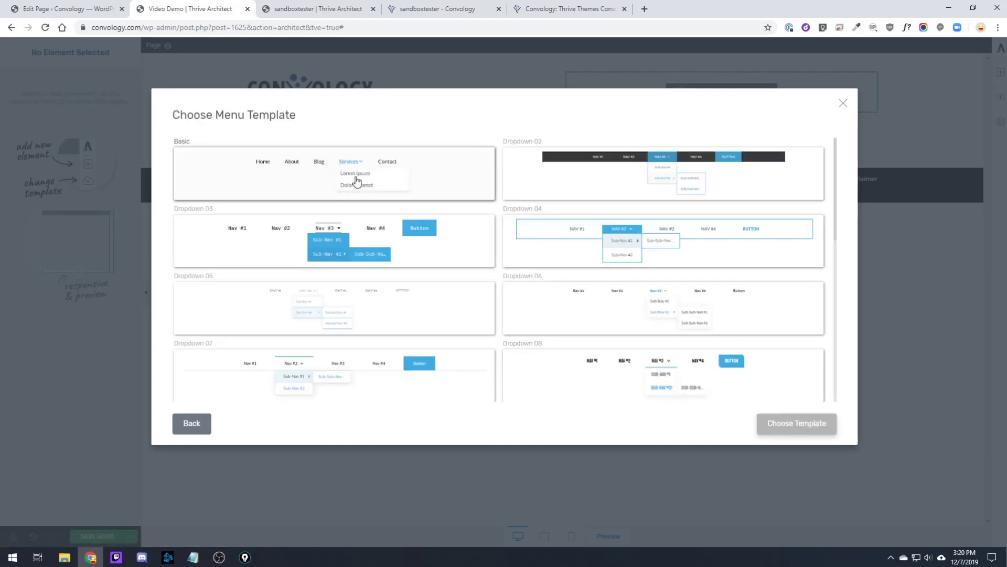
left_click(276, 162)
left_click(822, 429)
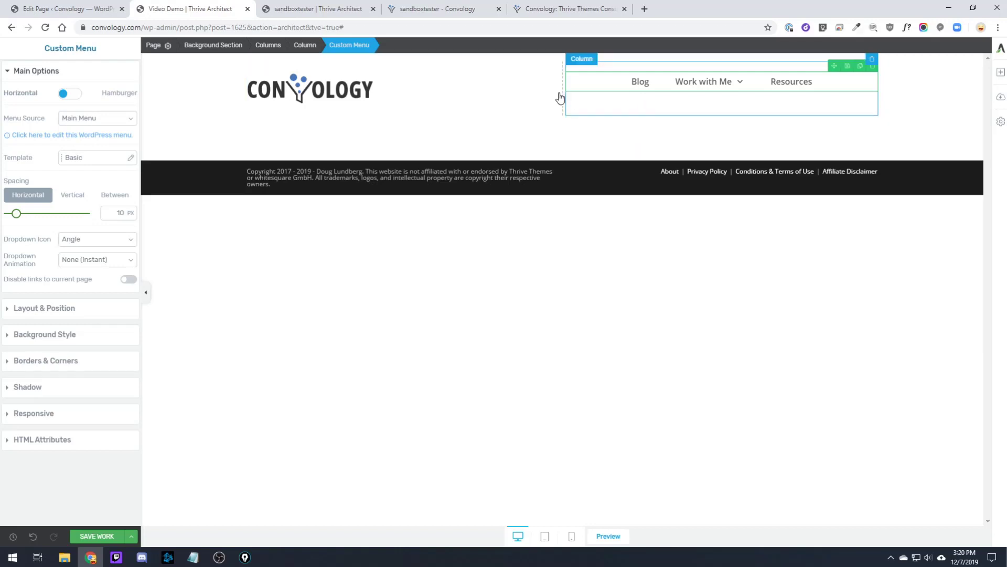
Set the Background Section's vertical position to middle to centre the logo and menu
left_click(268, 45)
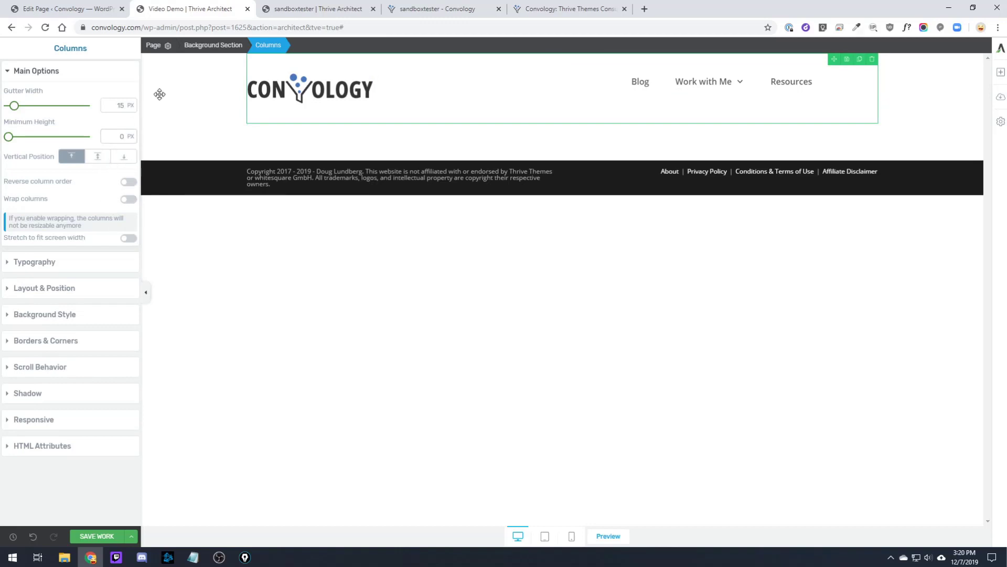
left_click(209, 46)
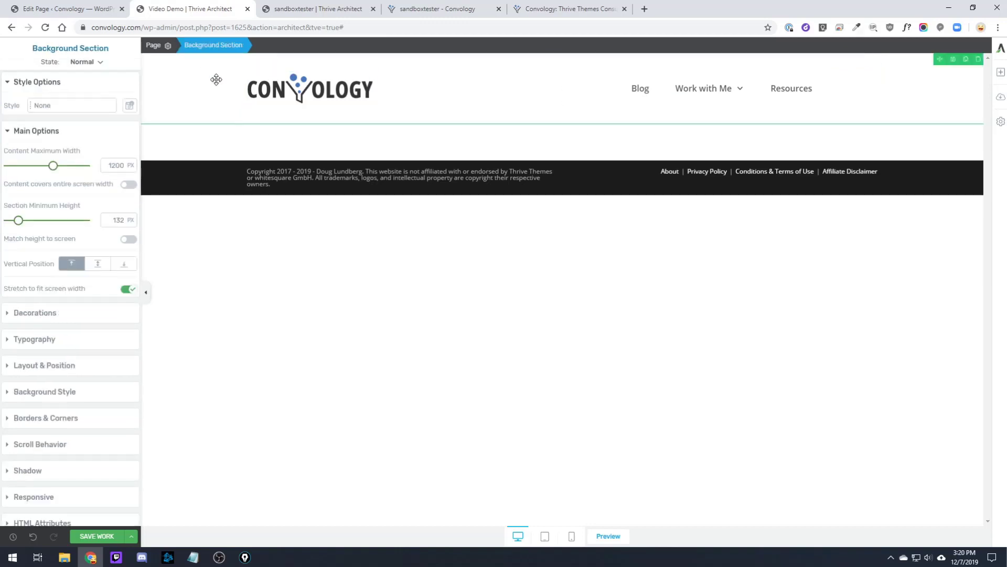
left_click(98, 263)
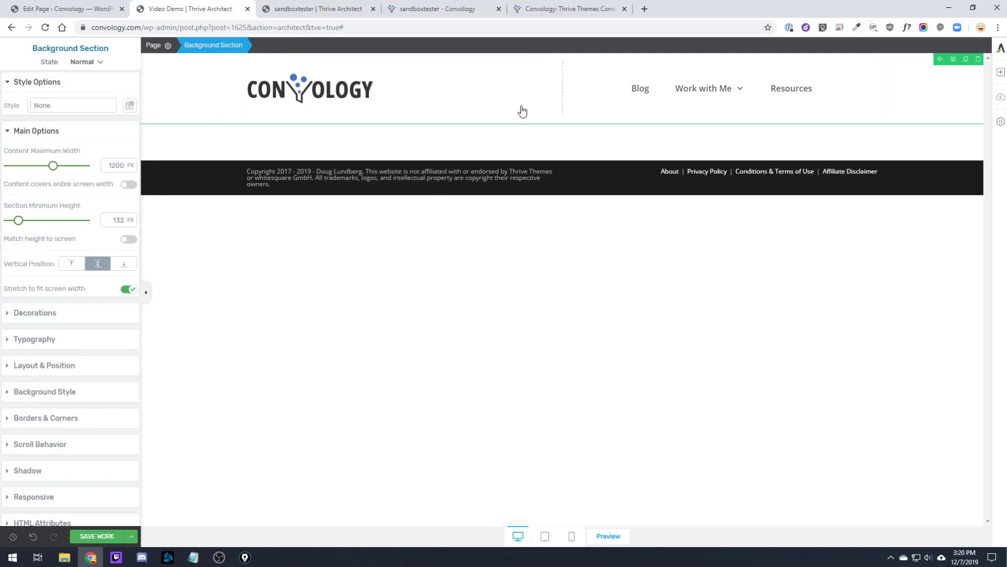
left_click(646, 137)
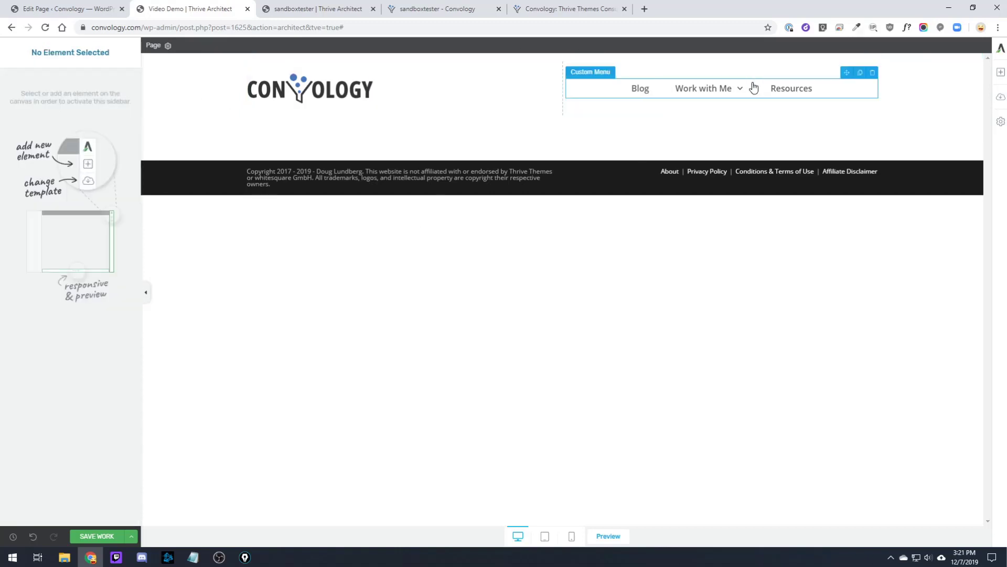
Review the Custom Menu's Layout & Position settings, then reselect the header section
left_click(828, 92)
left_click(67, 311)
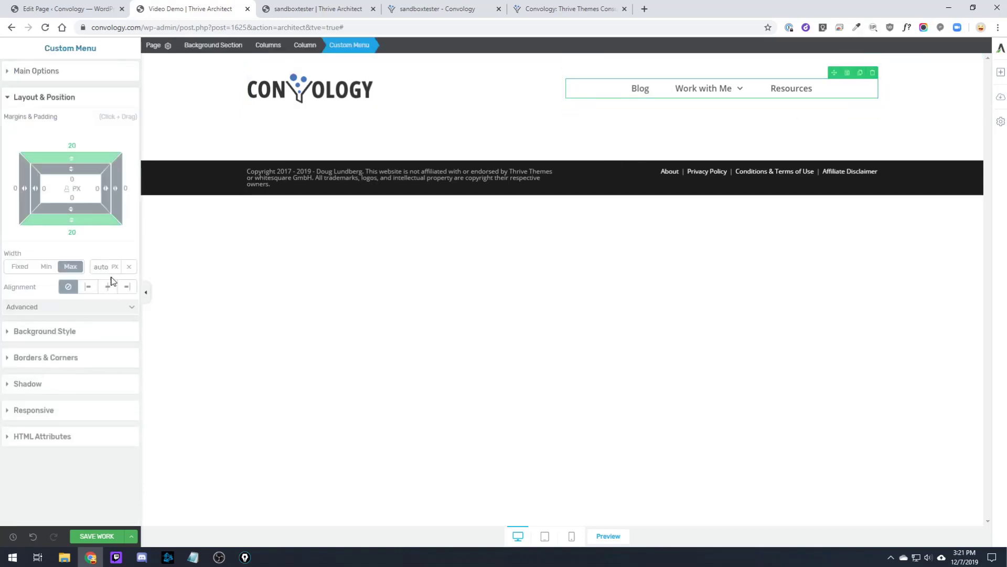
left_click(610, 299)
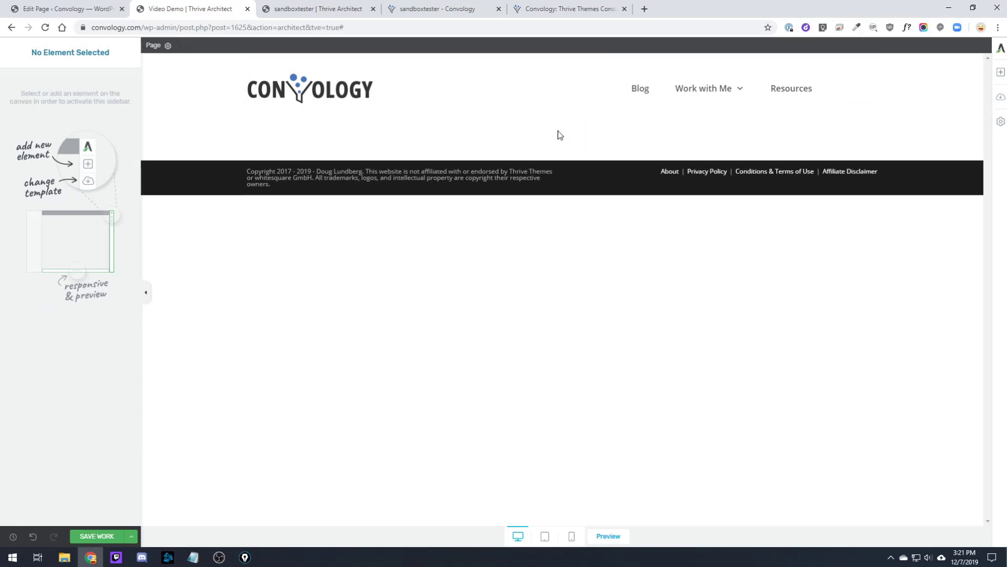
left_click(208, 107)
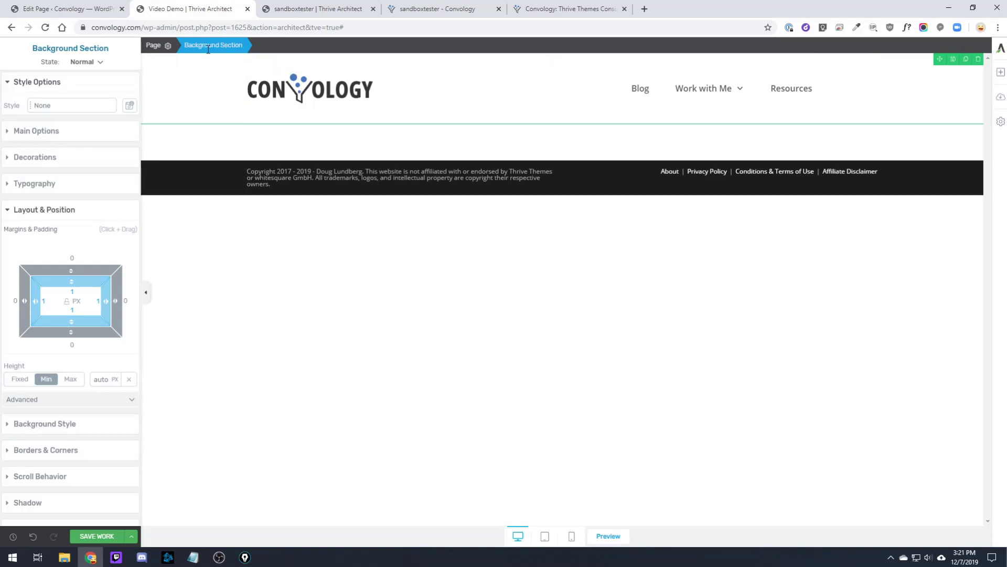
Save the header section as a symbol named 'Demo Header'
left_click(955, 59)
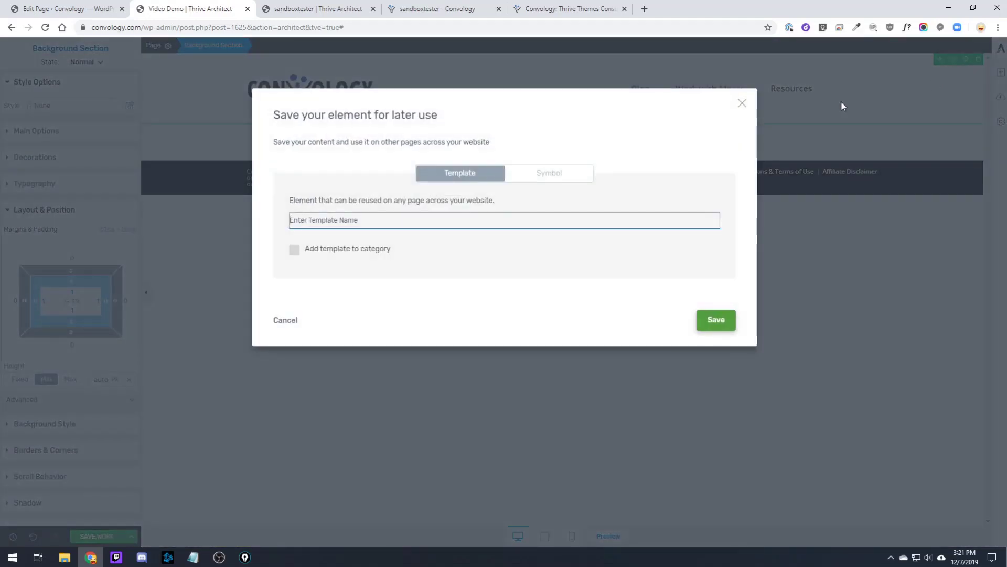
left_click(549, 178)
left_click(445, 221)
type("Demo Header")
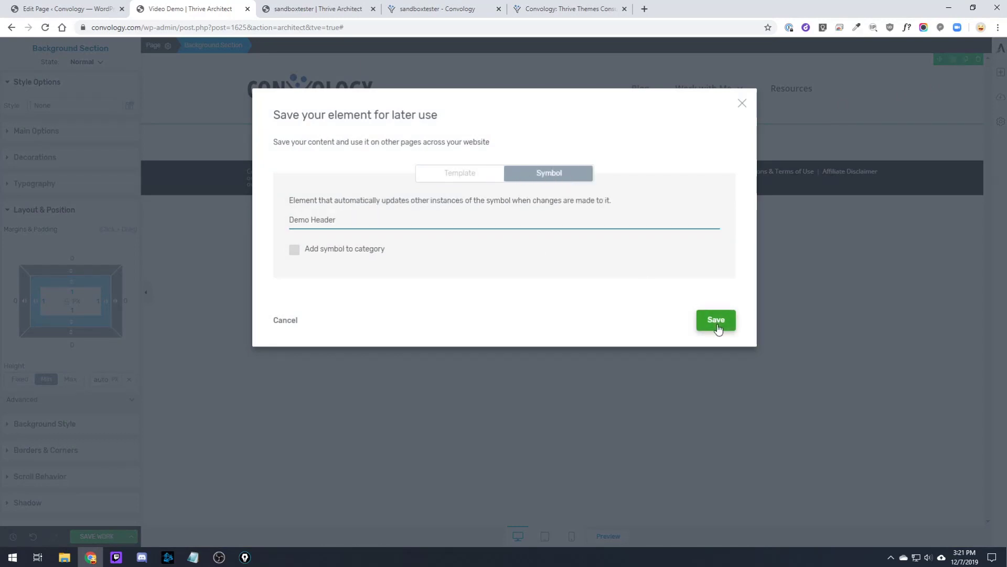
left_click(717, 324)
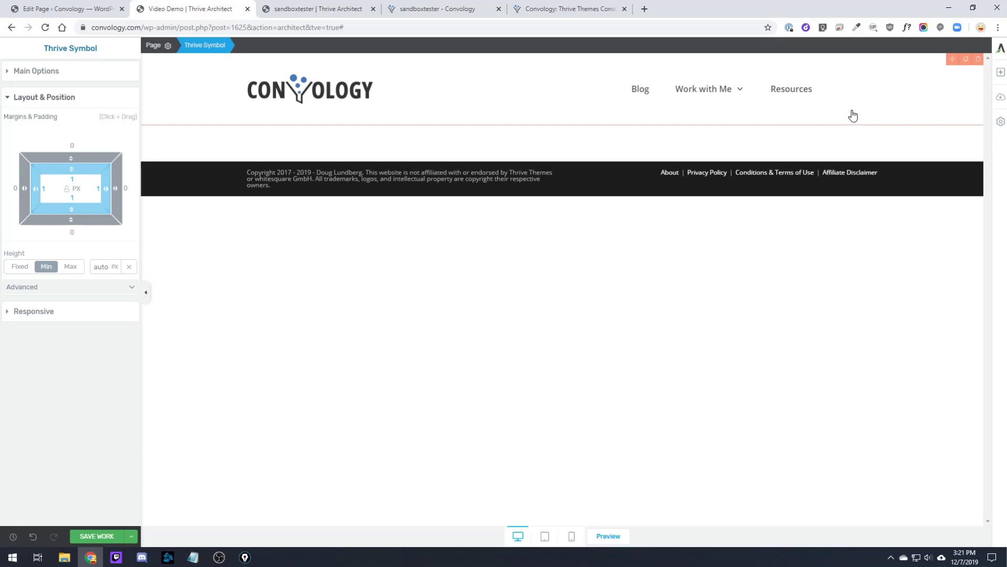
Remove the original header and insert the Demo Header symbol via a Templates & Symbols element
left_click(1001, 73)
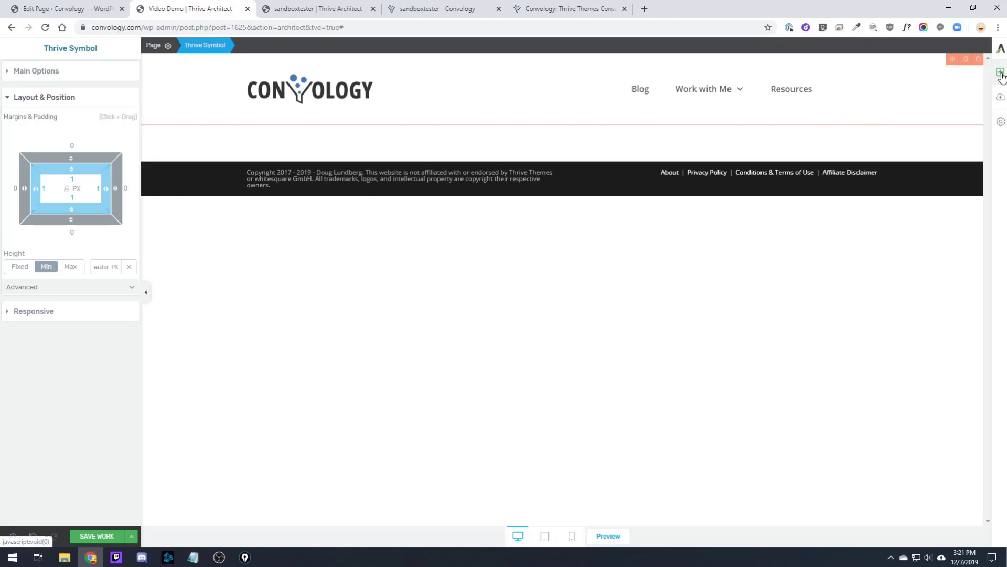
left_click(812, 141)
left_click(1000, 72)
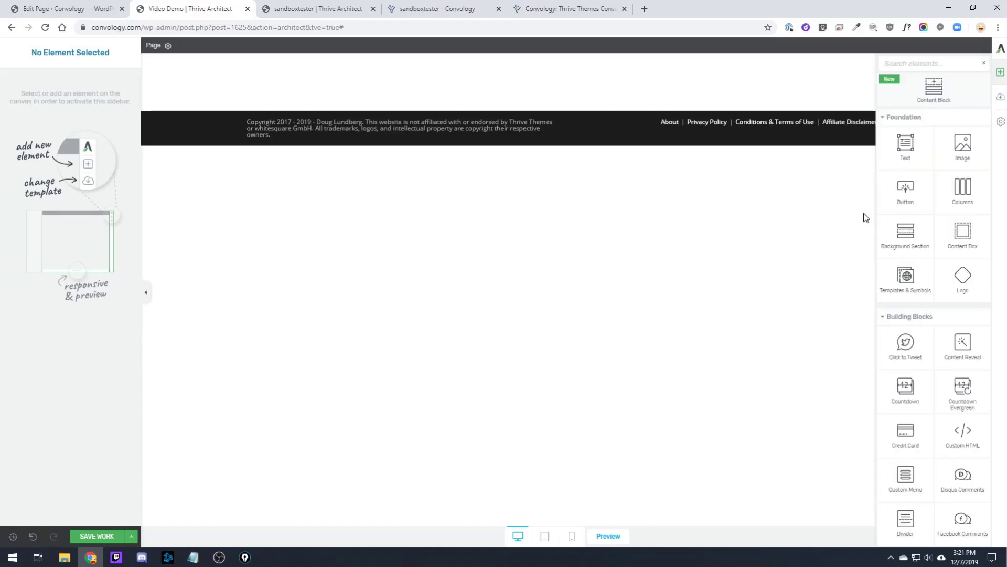
left_click(906, 284)
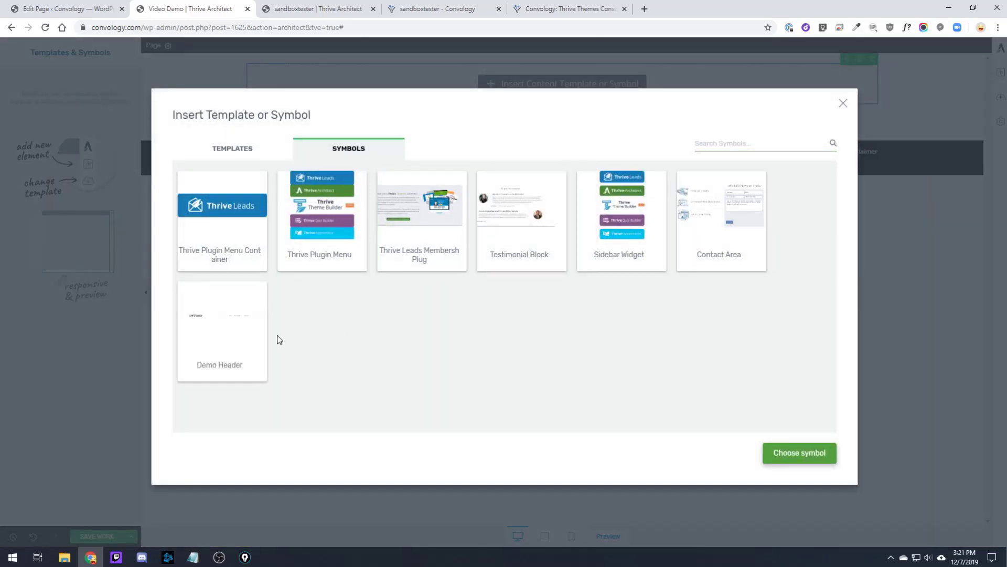
left_click(216, 332)
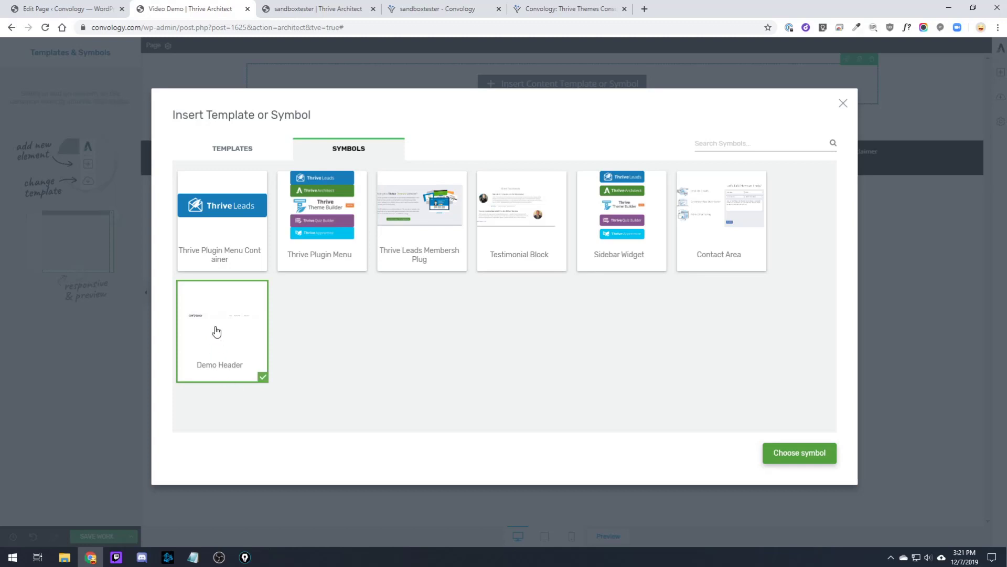
left_click(805, 465)
left_click(621, 287)
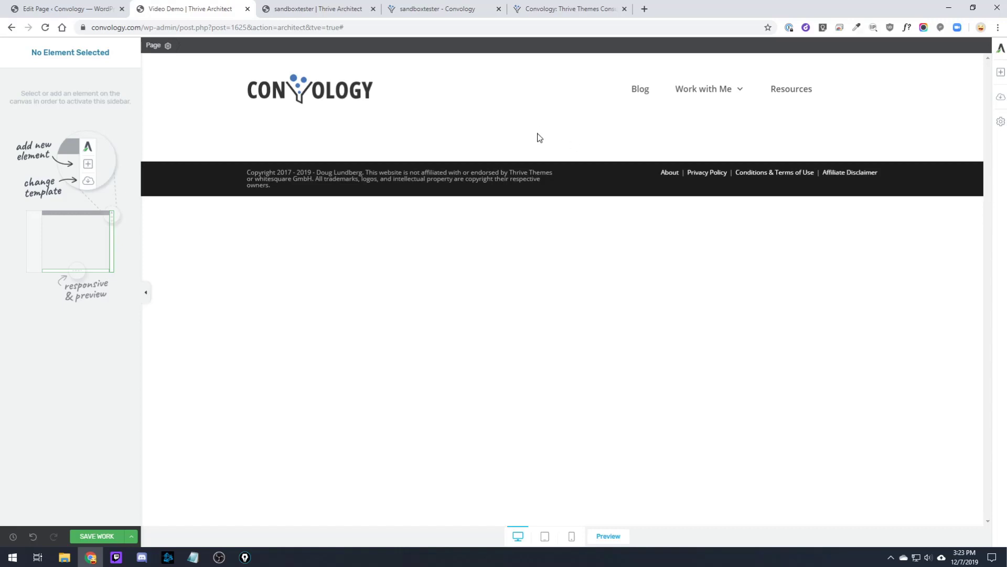
Review saved headers under Thrive Dashboard Global Elements, then view the page's OceanWP Header settings
left_click(107, 10)
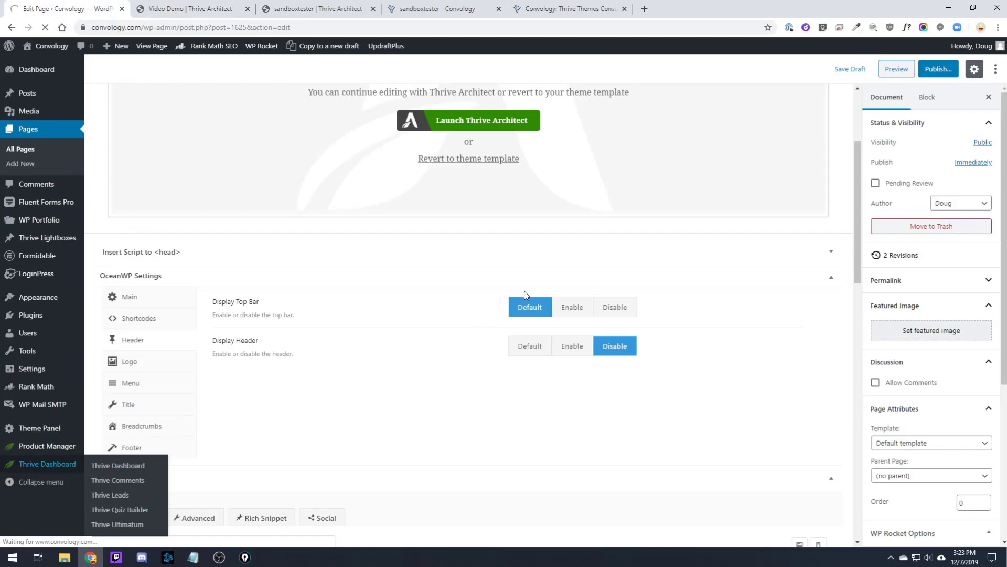
scroll(525, 315, "down", 15)
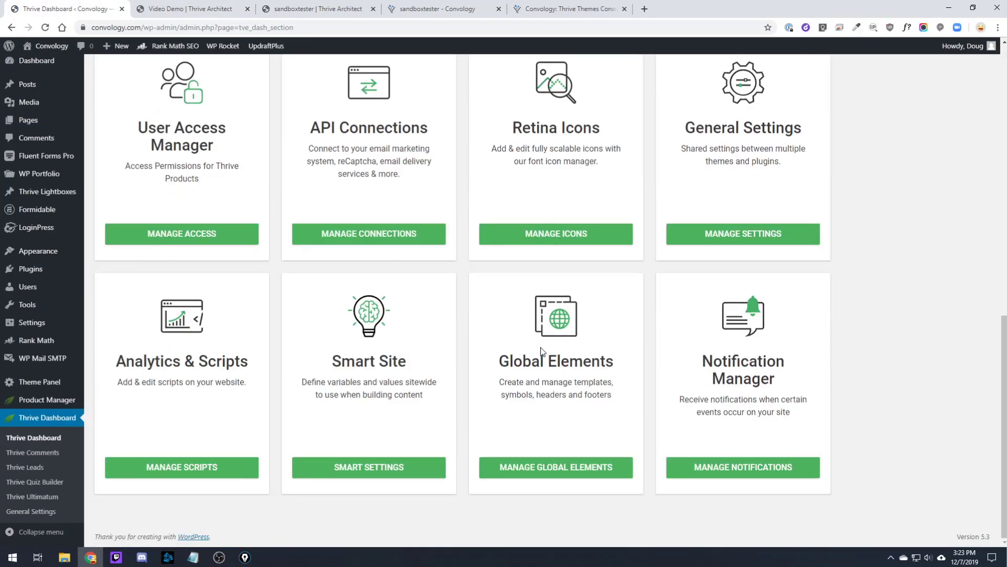
left_click(557, 472)
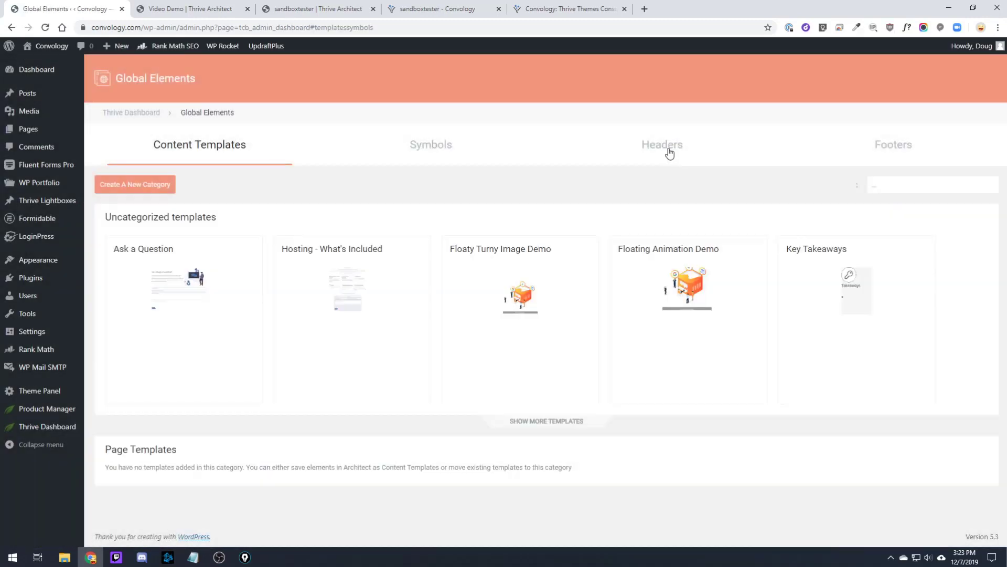
left_click(666, 151)
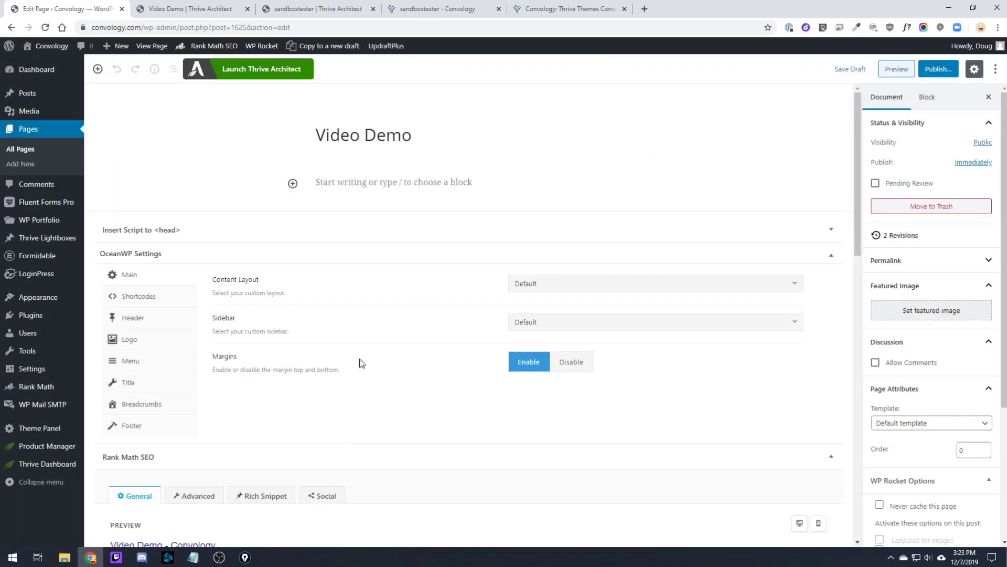
scroll(378, 357, "down", 3)
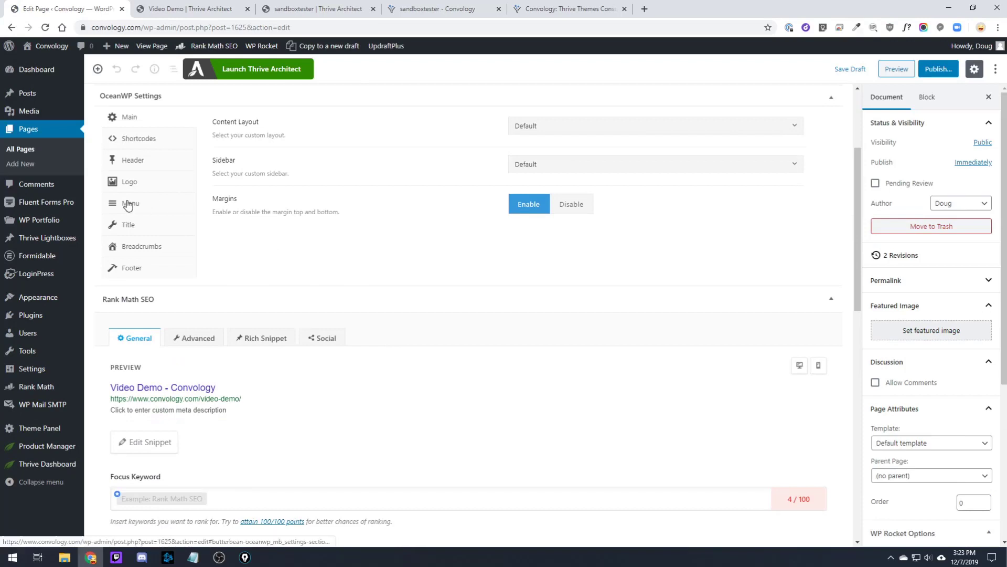
left_click(137, 166)
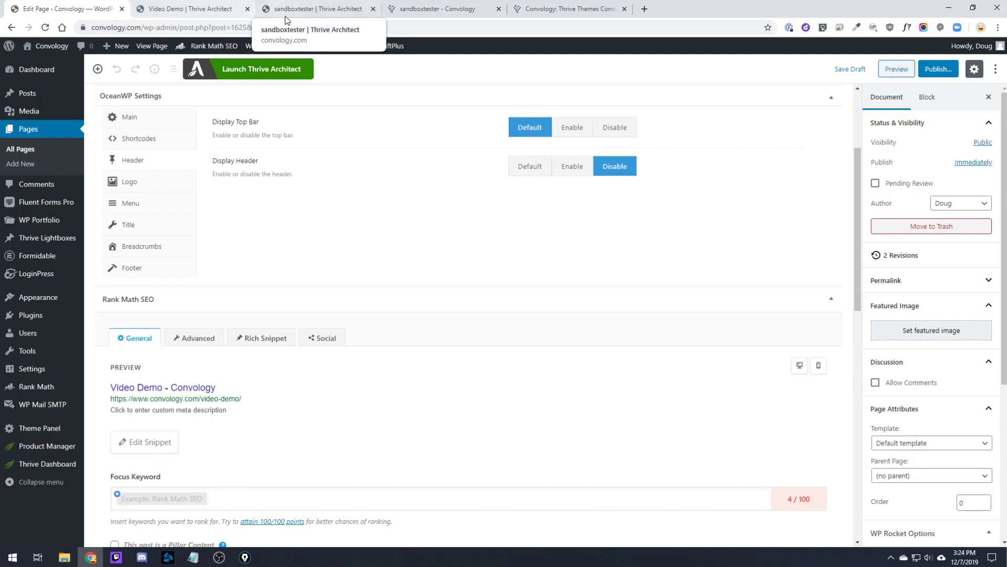
Switch to the sandboxtester landing page editor and inspect its global Convology header
left_click(307, 9)
left_click(787, 102)
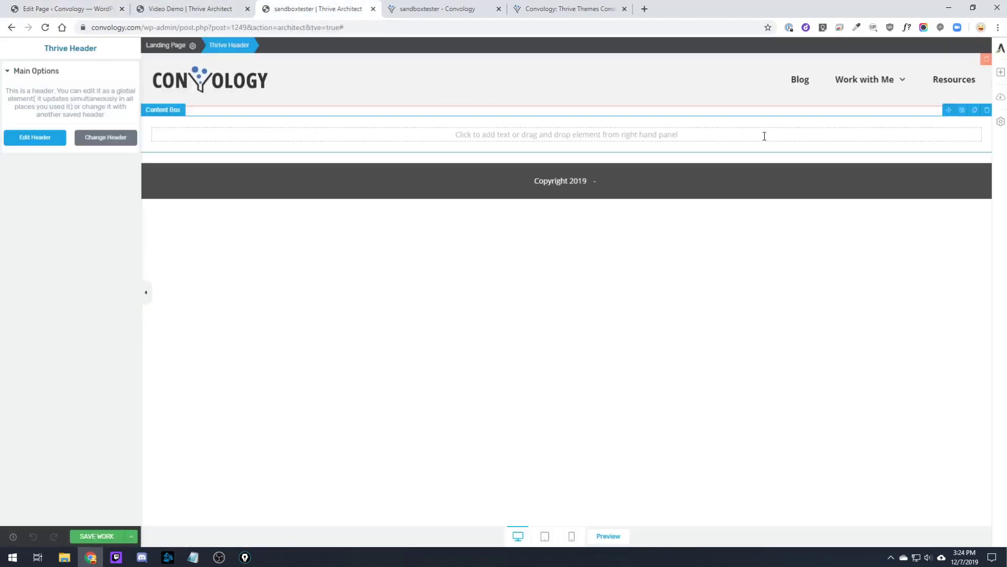
left_click(609, 296)
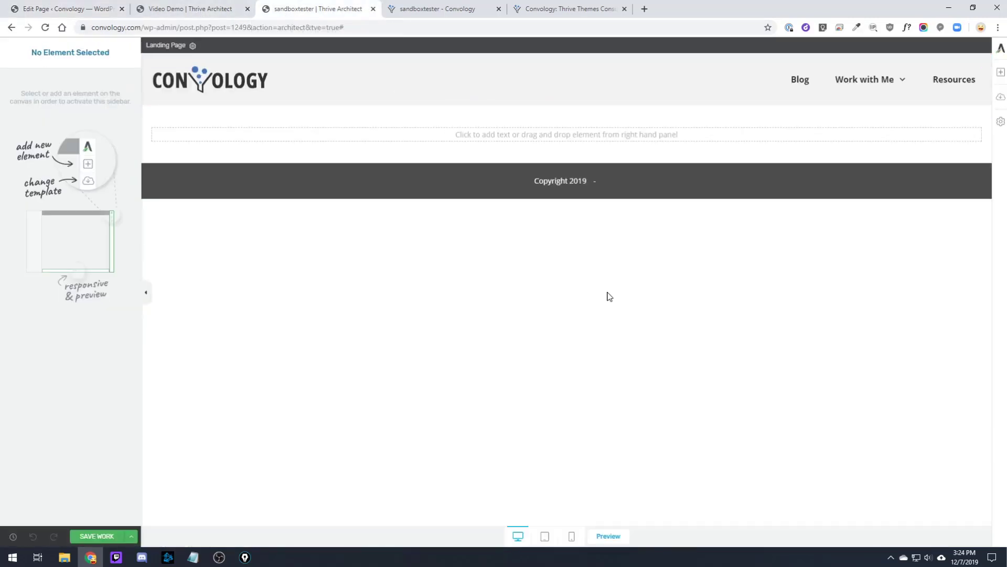